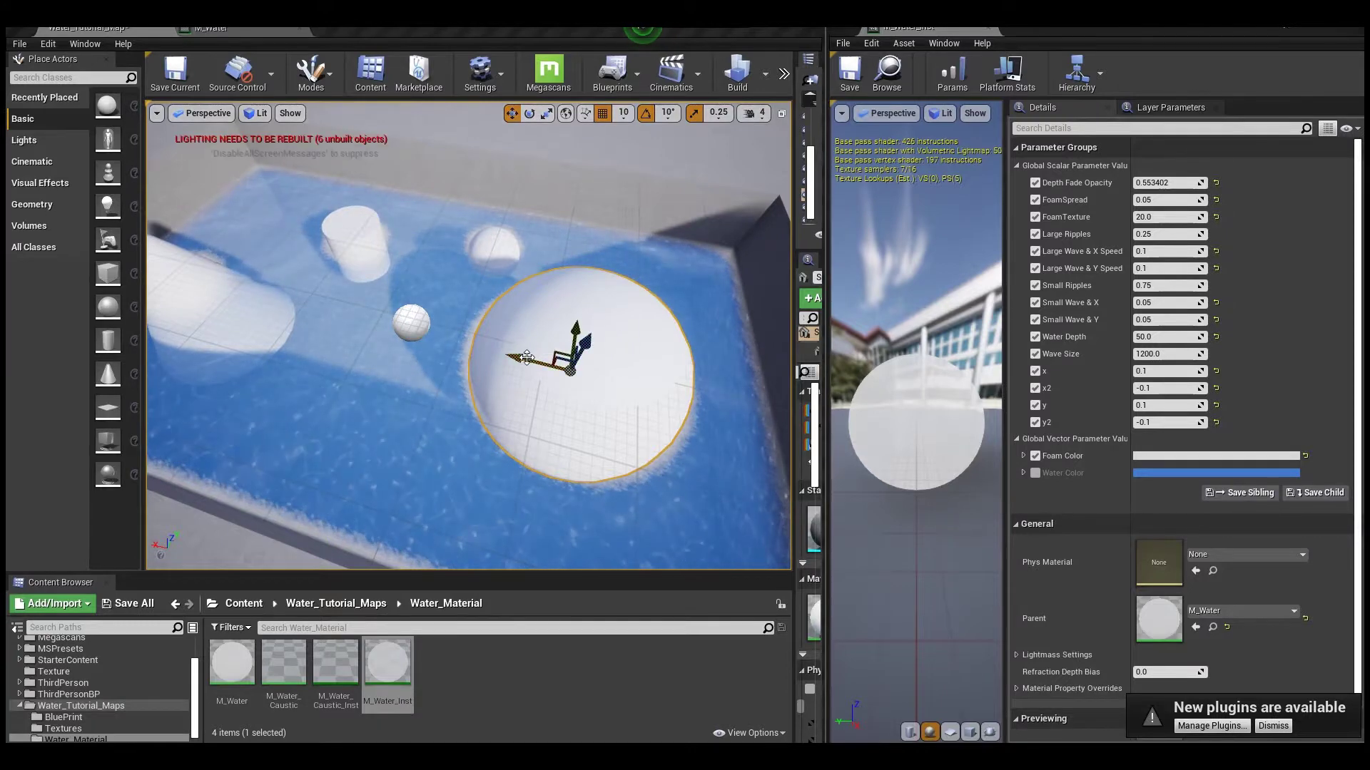
Move the large sphere right in the pool, select the cylinder and thin the foam via FoamSpread.
{"action": "mouse_move", "coordinate": [526, 357]}
{"action": "left_mouse_down"}
{"action": "mouse_move", "coordinate": [655, 378]}
{"action": "mouse_move", "coordinate": [629, 409]}
{"action": "mouse_move", "coordinate": [643, 377]}
{"action": "mouse_move", "coordinate": [600, 388]}
{"action": "left_mouse_up"}
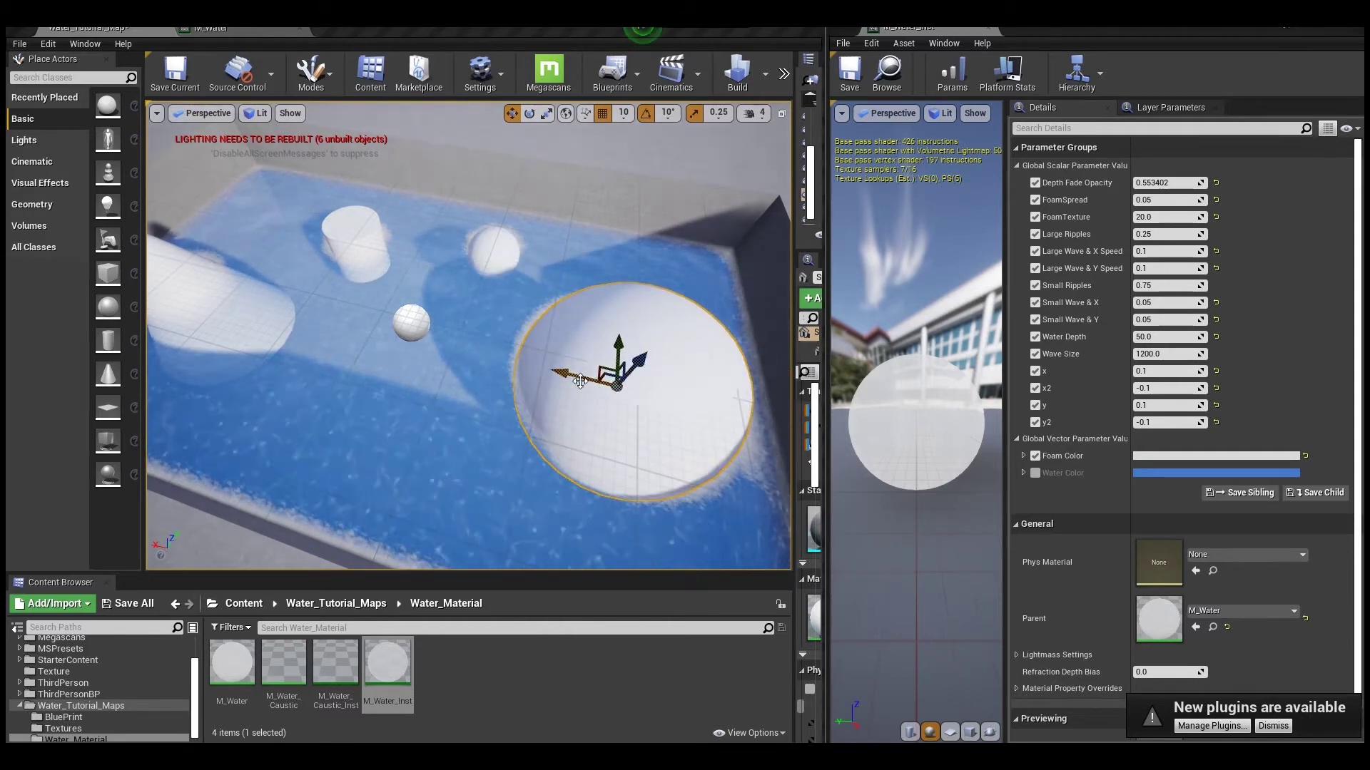
{"action": "left_click", "coordinate": [412, 321]}
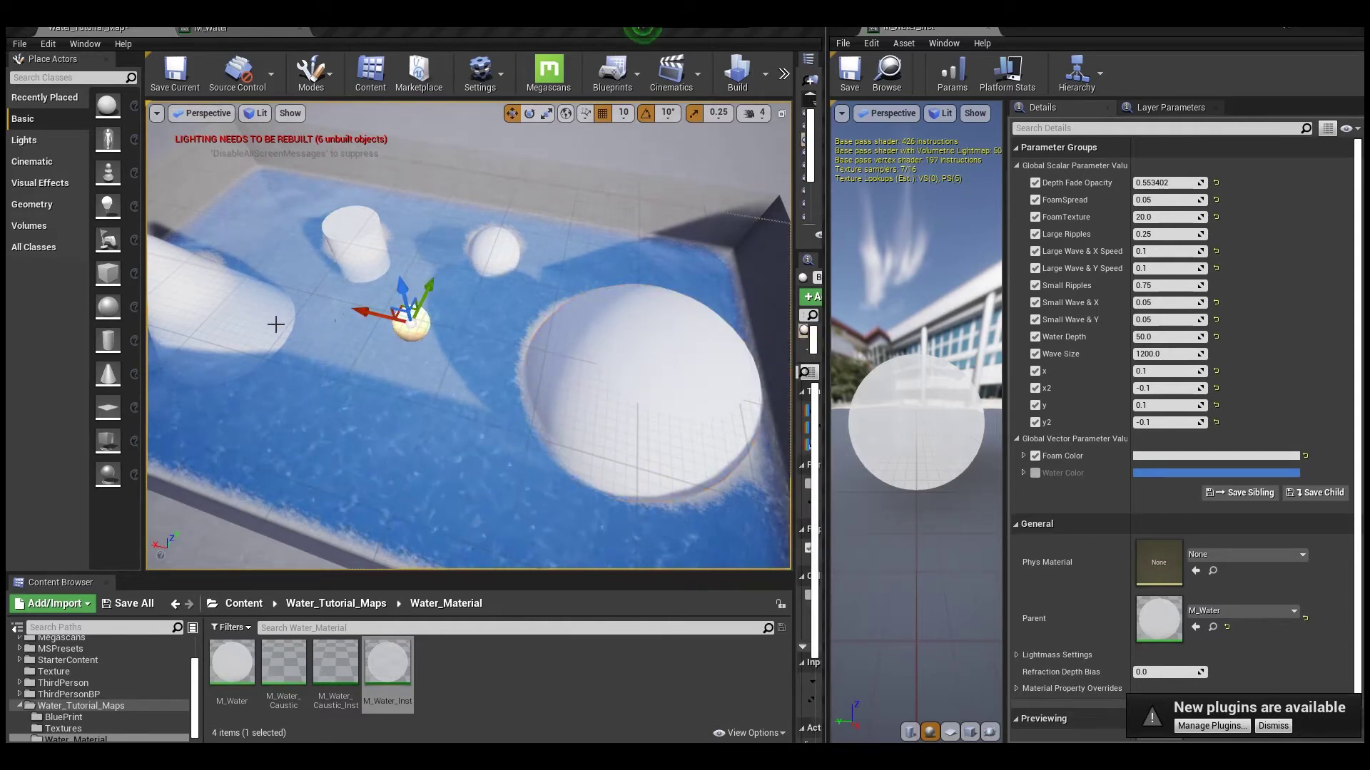
{"action": "left_click", "coordinate": [351, 253]}
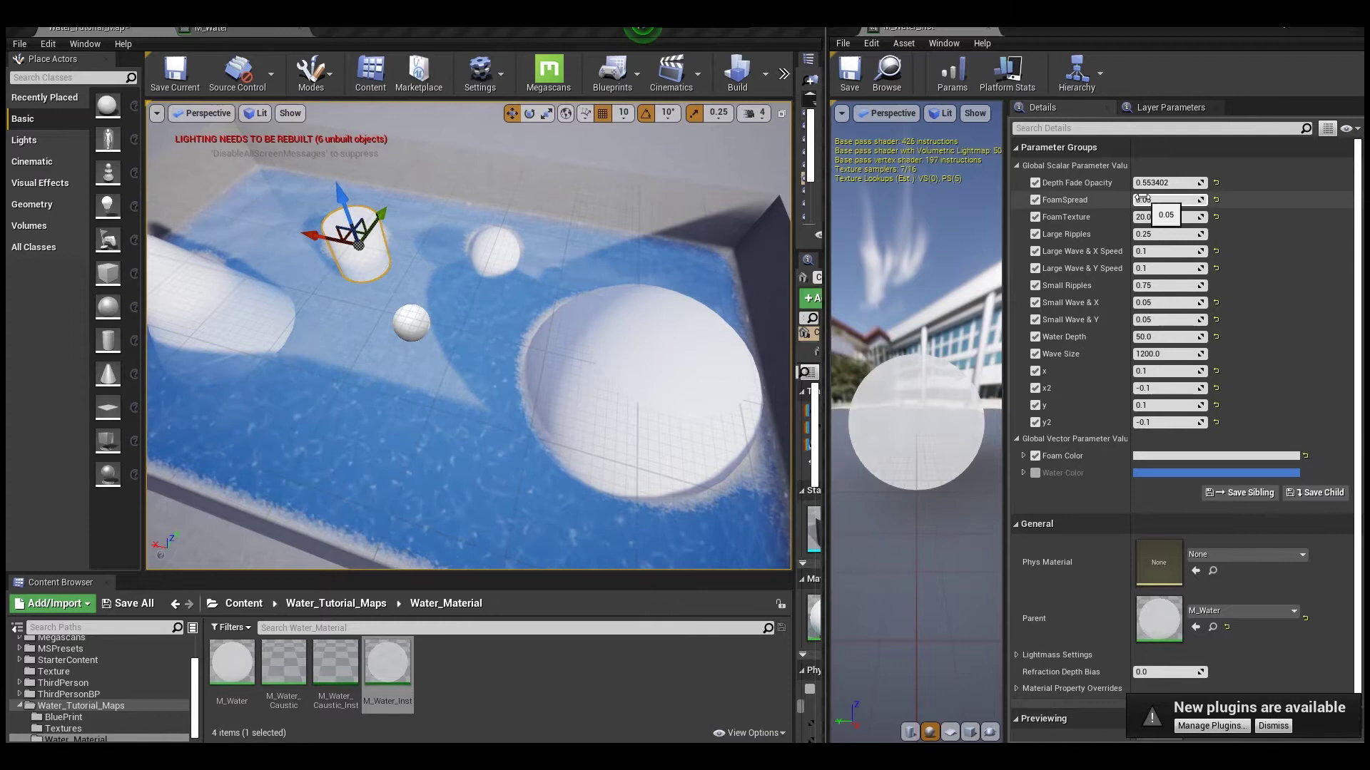
{"action": "left_click_drag", "start_coordinate": [1148, 199], "coordinate": [1160, 199]}
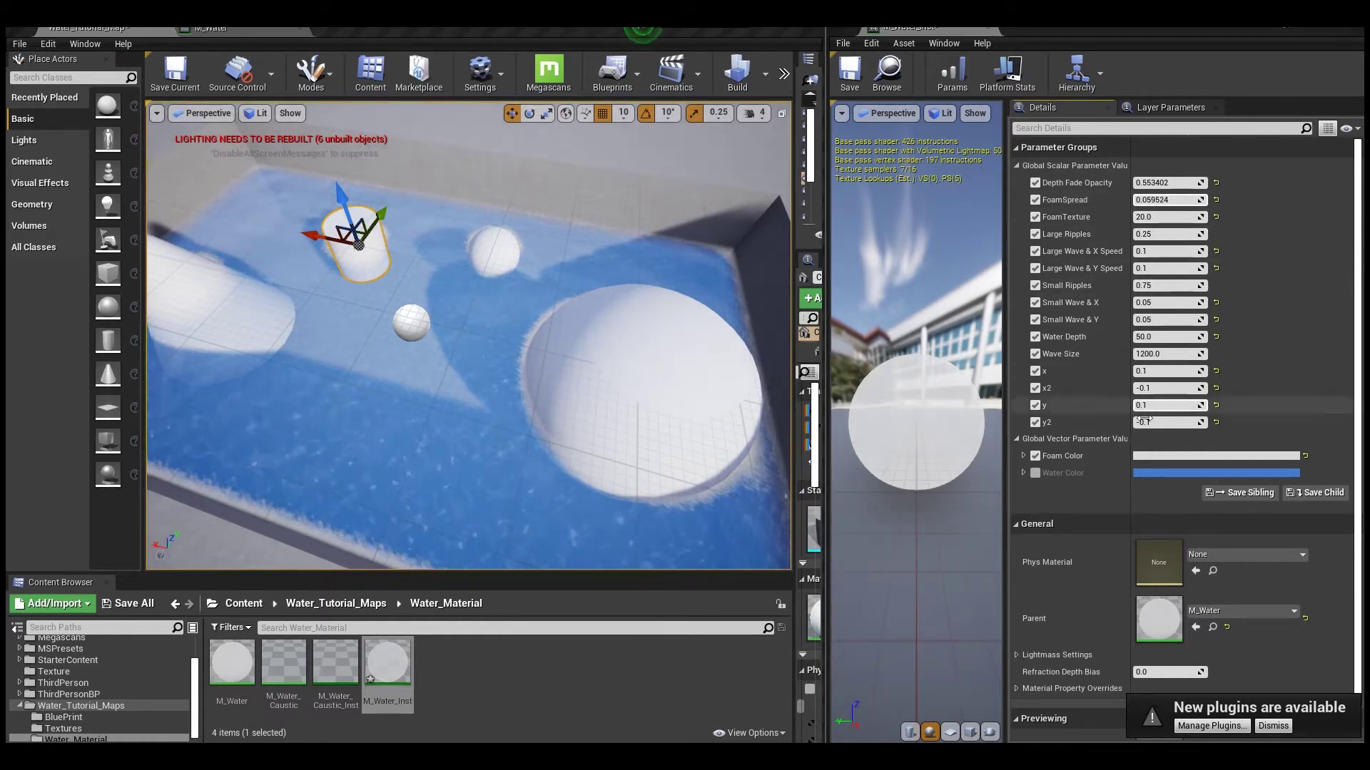
Adjust the water instance's Foam Color toward a light blue in the Color Picker.
{"action": "left_click", "coordinate": [1140, 460]}
{"action": "left_click_drag", "start_coordinate": [903, 460], "coordinate": [869, 459]}
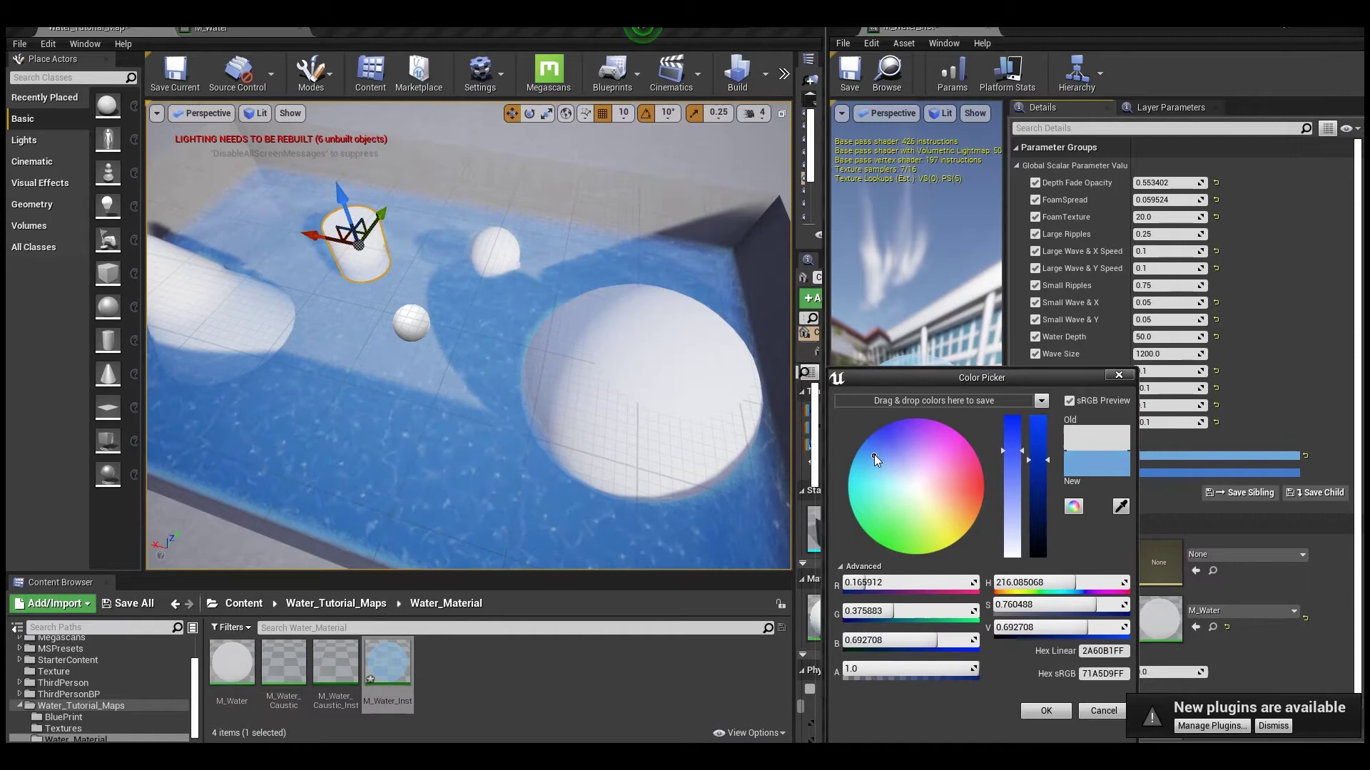
{"action": "left_click_drag", "start_coordinate": [870, 459], "coordinate": [881, 442]}
{"action": "mouse_move", "coordinate": [1039, 461]}
{"action": "left_mouse_down"}
{"action": "mouse_move", "coordinate": [1040, 542]}
{"action": "mouse_move", "coordinate": [1038, 420]}
{"action": "left_mouse_up"}
Settle the foam colour on light blue and move the Water Color node up-left in M_Water.
{"action": "left_click", "coordinate": [873, 456]}
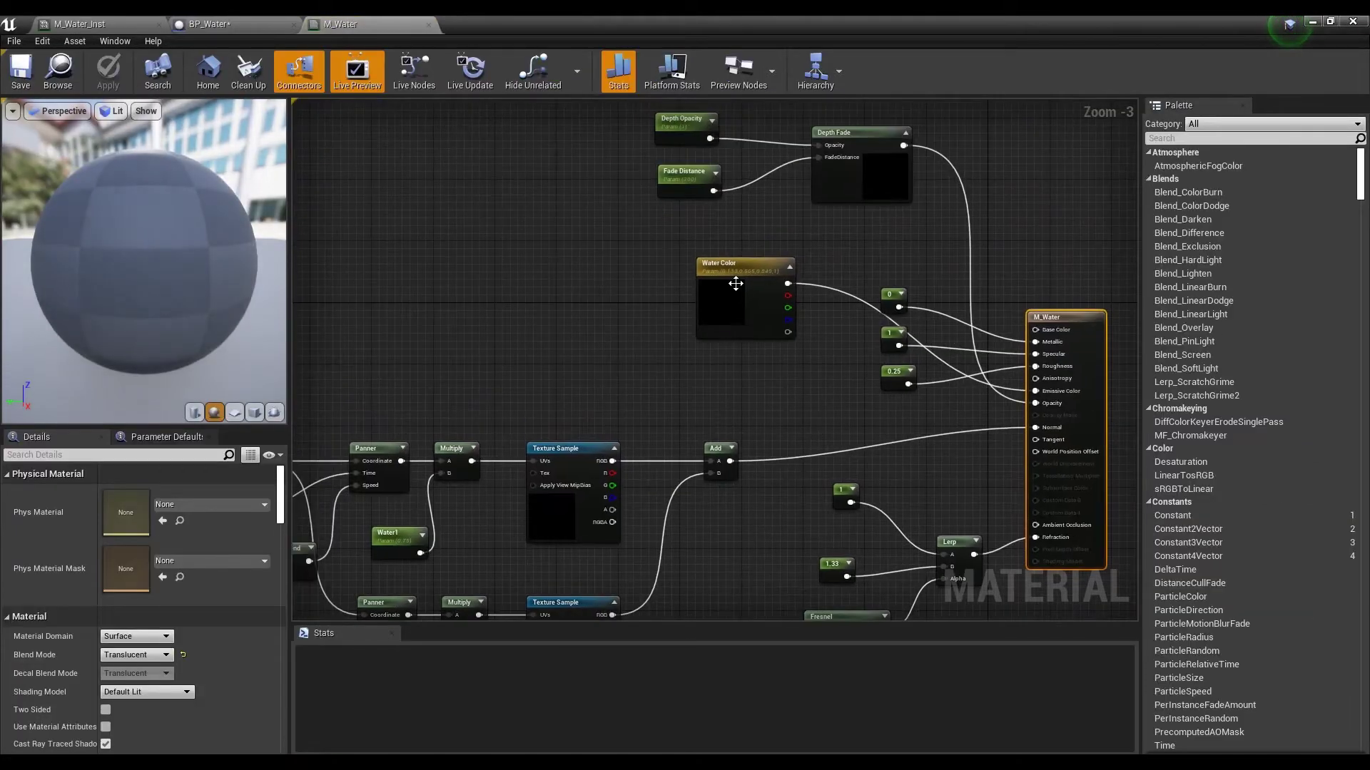
{"action": "left_click_drag", "start_coordinate": [734, 284], "coordinate": [667, 283]}
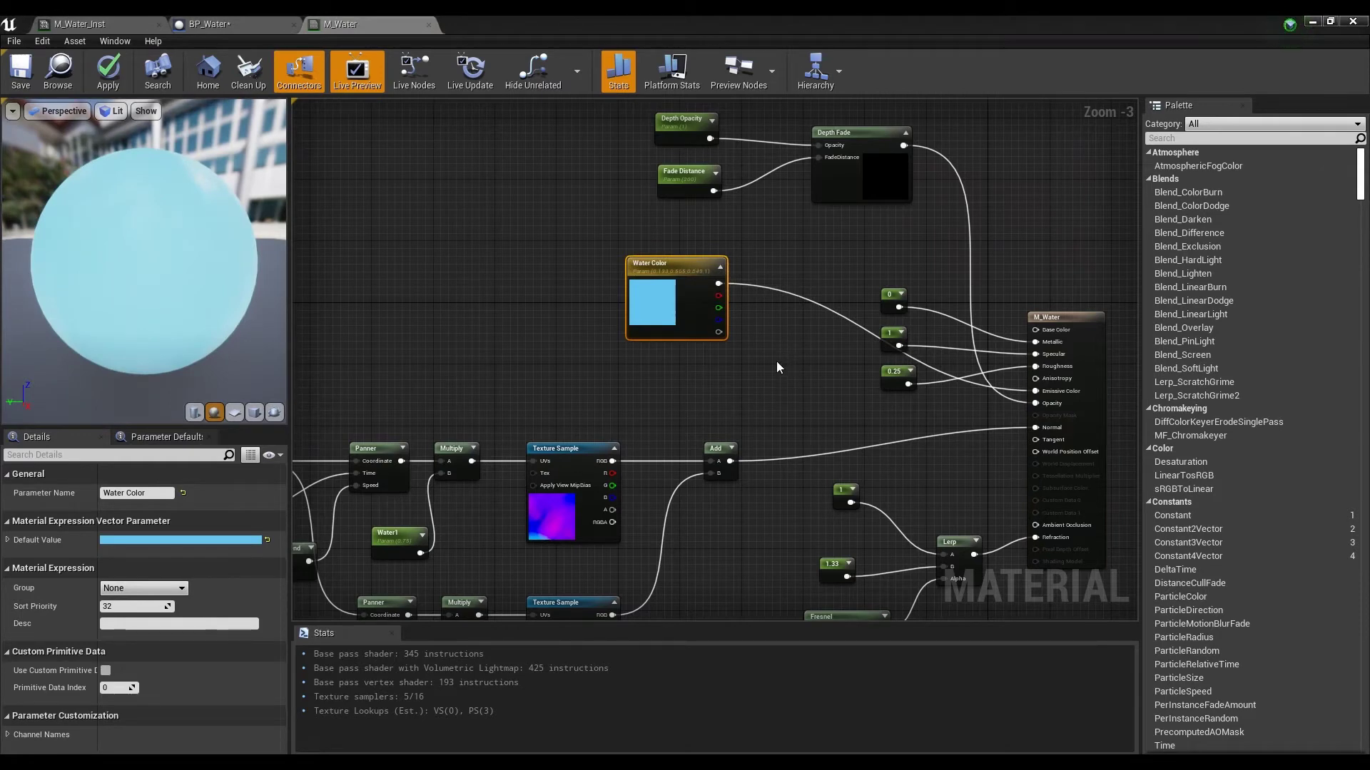
{"action": "left_click_drag", "start_coordinate": [675, 264], "coordinate": [583, 251]}
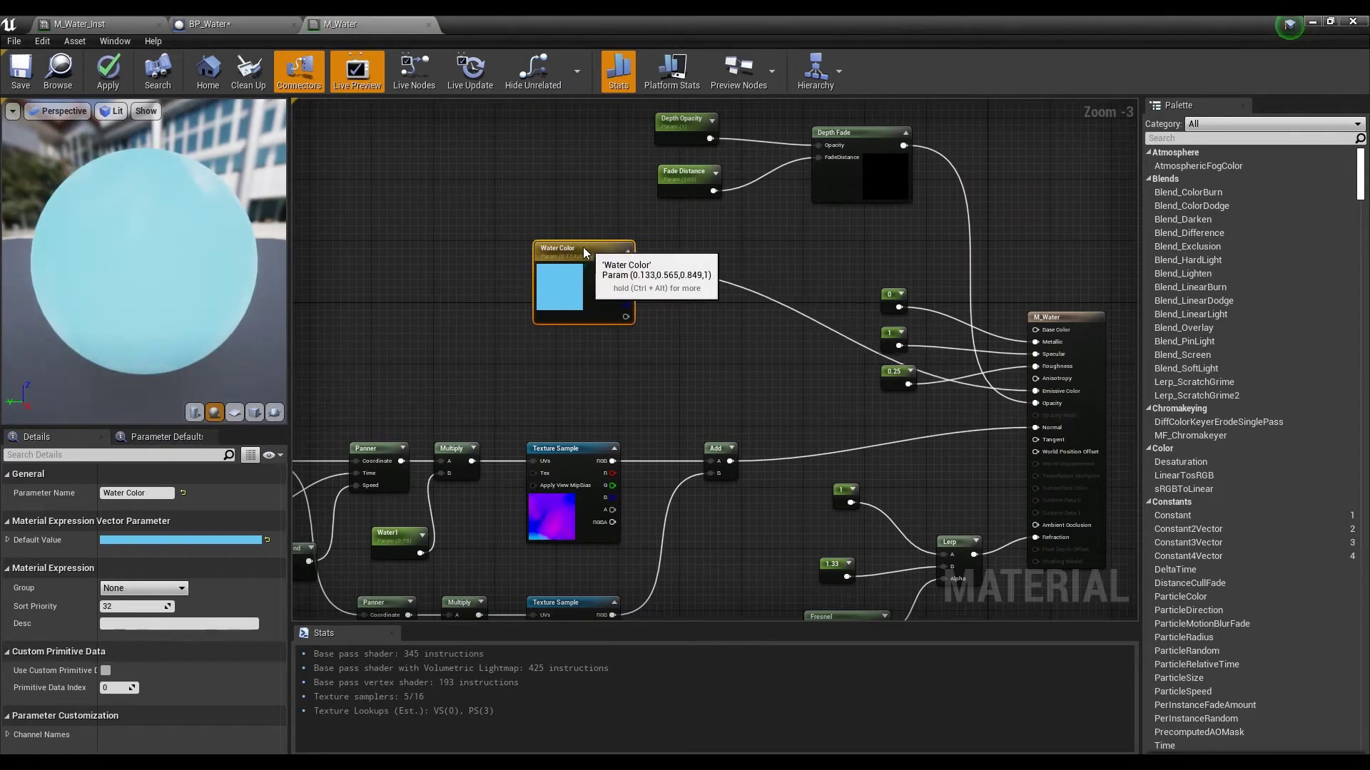
{"action": "scroll", "coordinate": [593, 273], "scroll_direction": "down", "scroll_amount": 1}
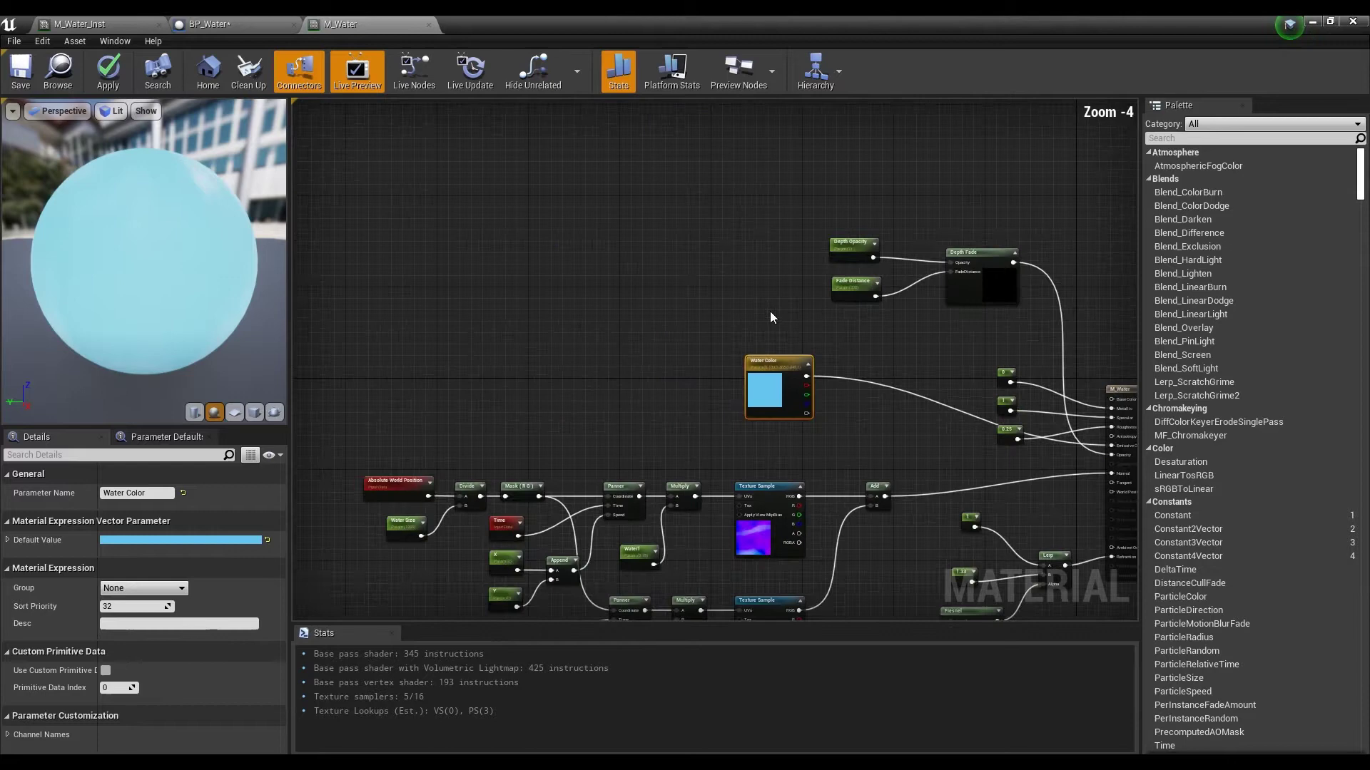
Add a Lerp node above the Water Color parameter.
{"action": "left_click", "coordinate": [715, 253]}
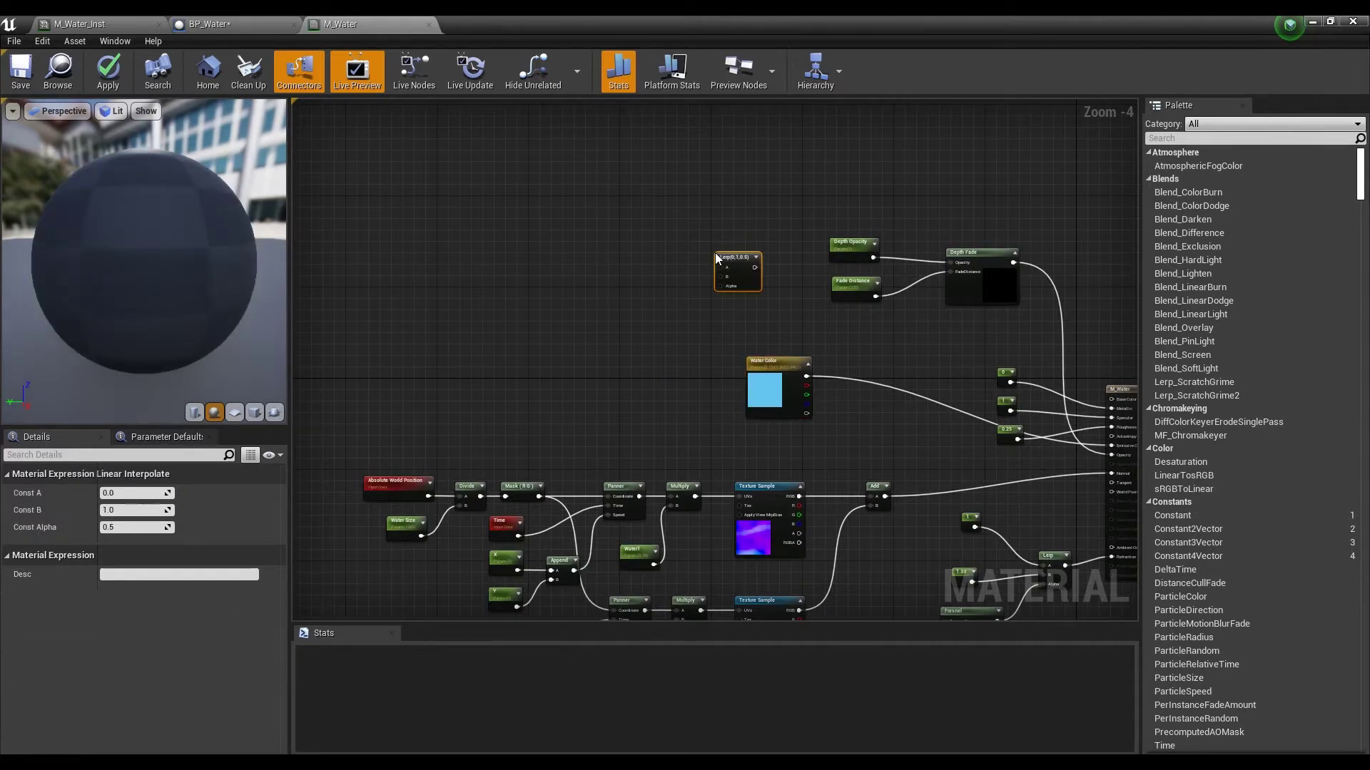
{"action": "left_click_drag", "start_coordinate": [715, 257], "coordinate": [759, 303]}
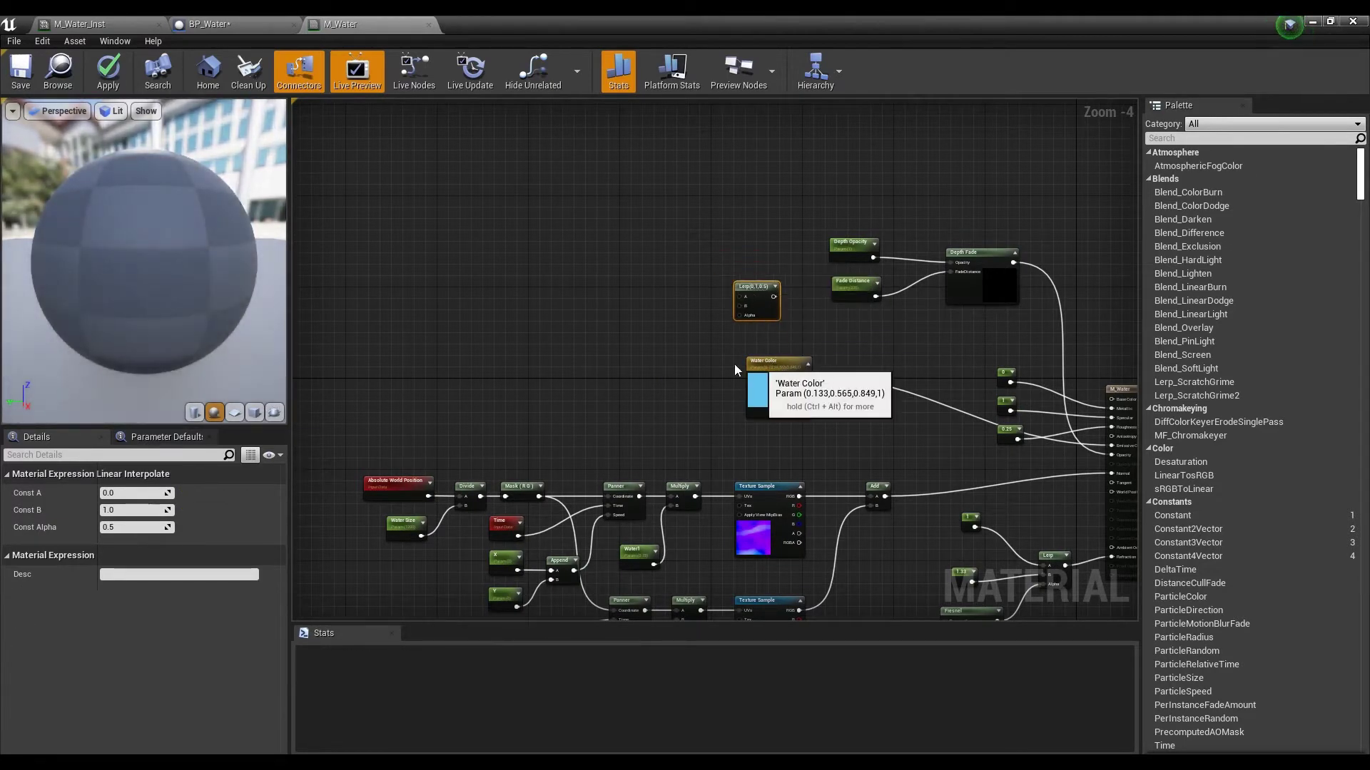
{"action": "left_click", "coordinate": [765, 386]}
{"action": "scroll", "coordinate": [679, 253], "scroll_direction": "up", "scroll_amount": 2}
Add a Texture Sample node and assign the water_d texture to it.
{"action": "left_click", "coordinate": [679, 253]}
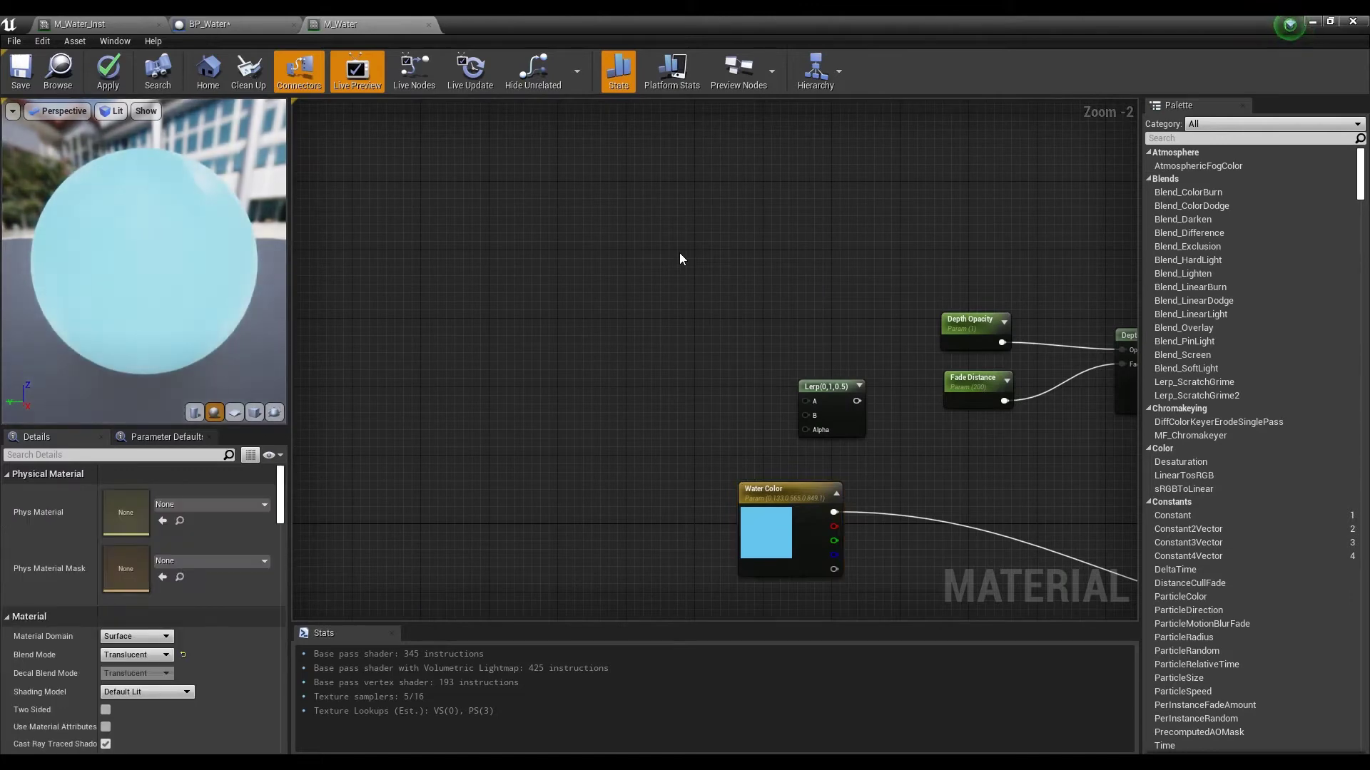
{"action": "right_click", "coordinate": [680, 253]}
{"action": "key", "text": "Escape"}
{"action": "left_click", "coordinate": [677, 260]}
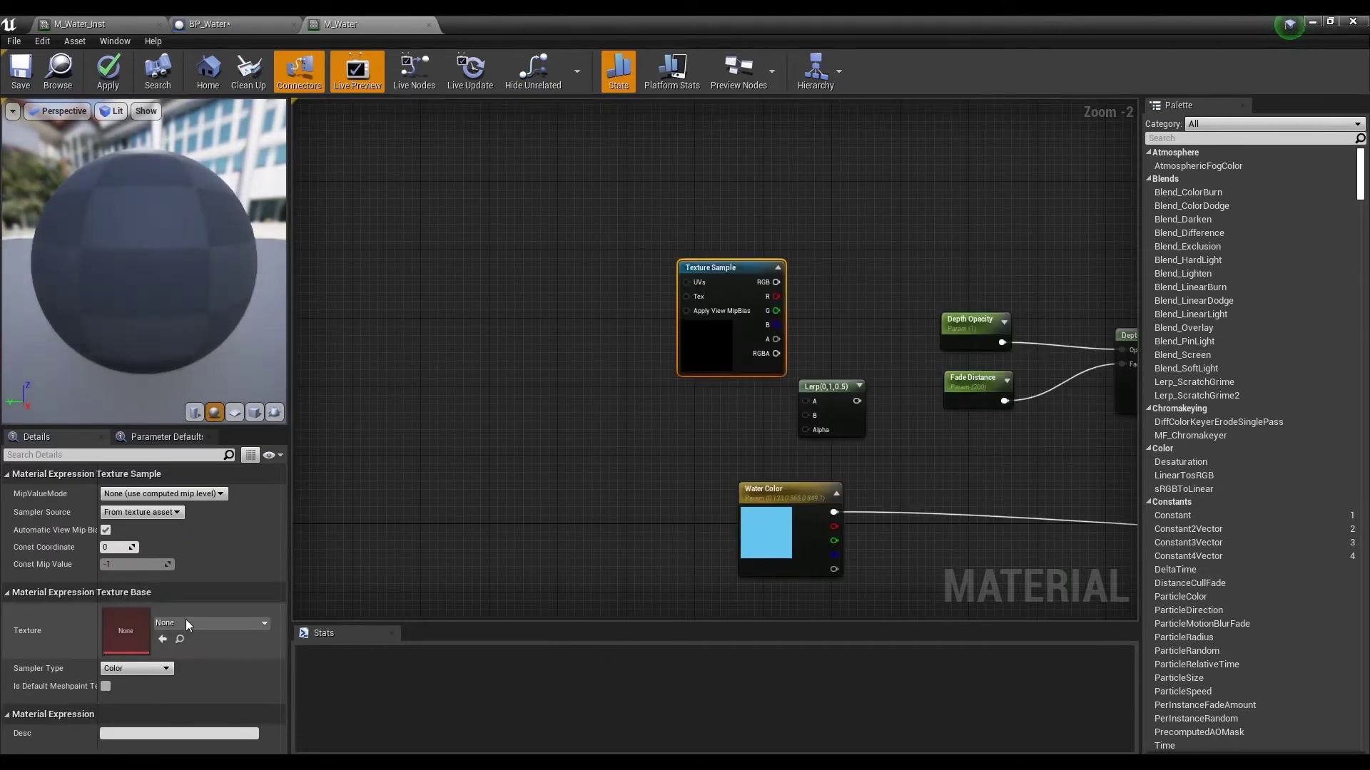
{"action": "left_click", "coordinate": [211, 623]}
{"action": "type", "text": "water"}
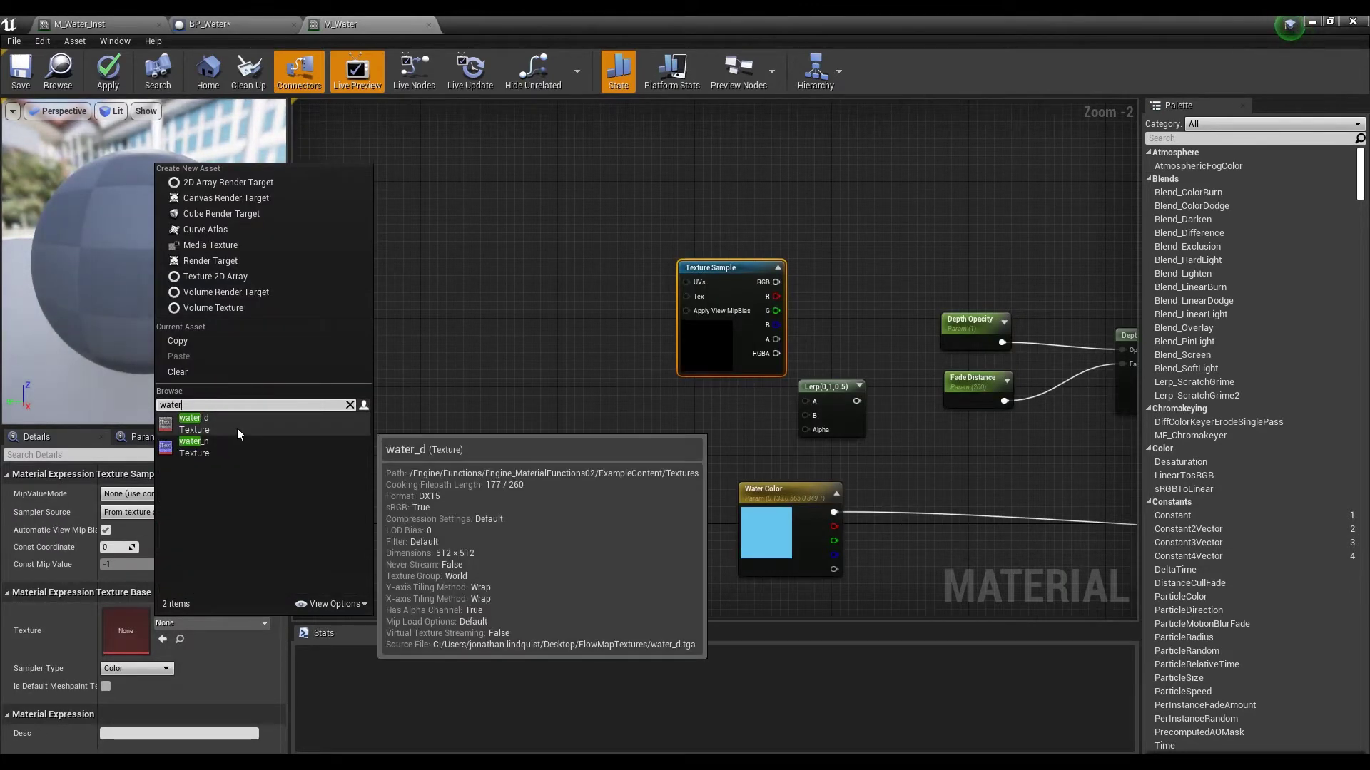
{"action": "left_click", "coordinate": [194, 418]}
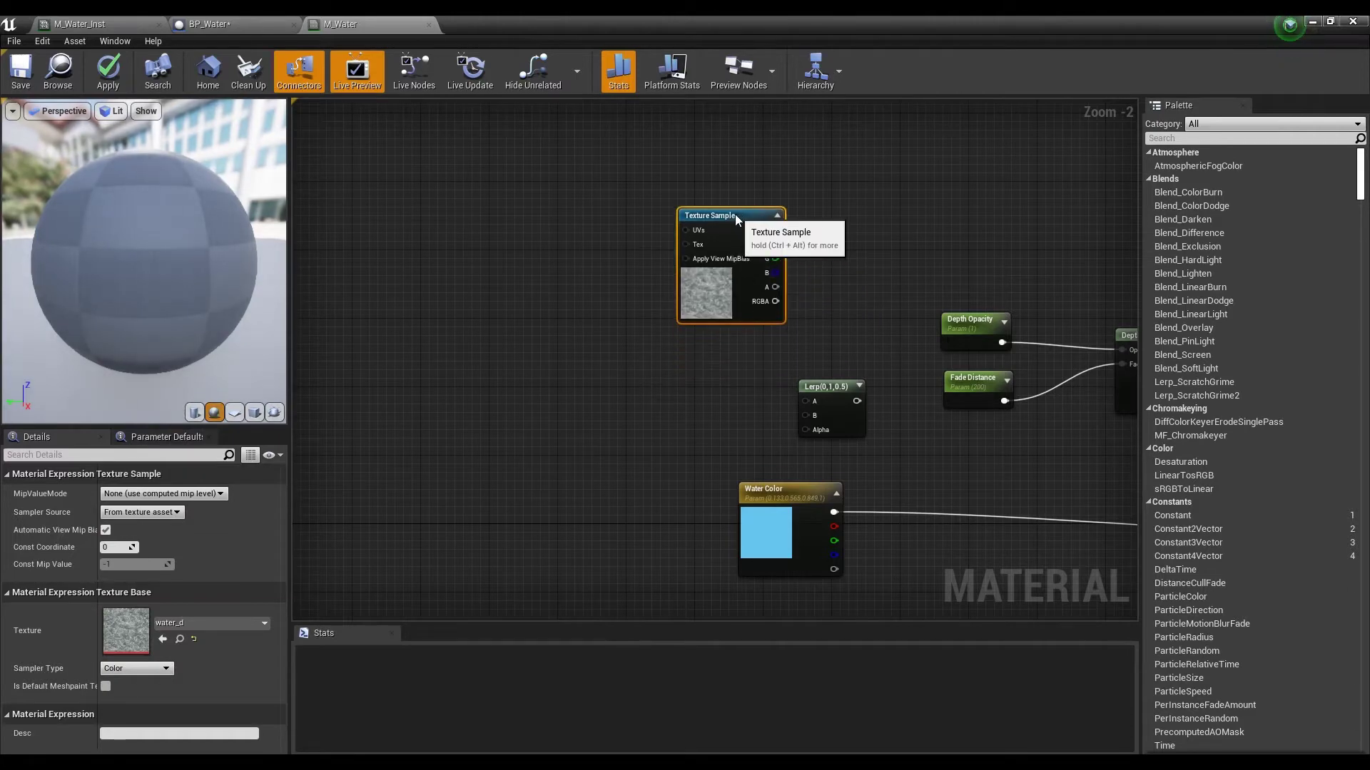
Move the Texture Sample above the Lerp and tidy the node layout.
{"action": "left_click_drag", "start_coordinate": [738, 262], "coordinate": [739, 211]}
{"action": "mouse_move", "coordinate": [670, 295]}
{"action": "right_mouse_down"}
{"action": "mouse_move", "coordinate": [758, 353]}
{"action": "mouse_move", "coordinate": [717, 227]}
{"action": "right_mouse_up"}
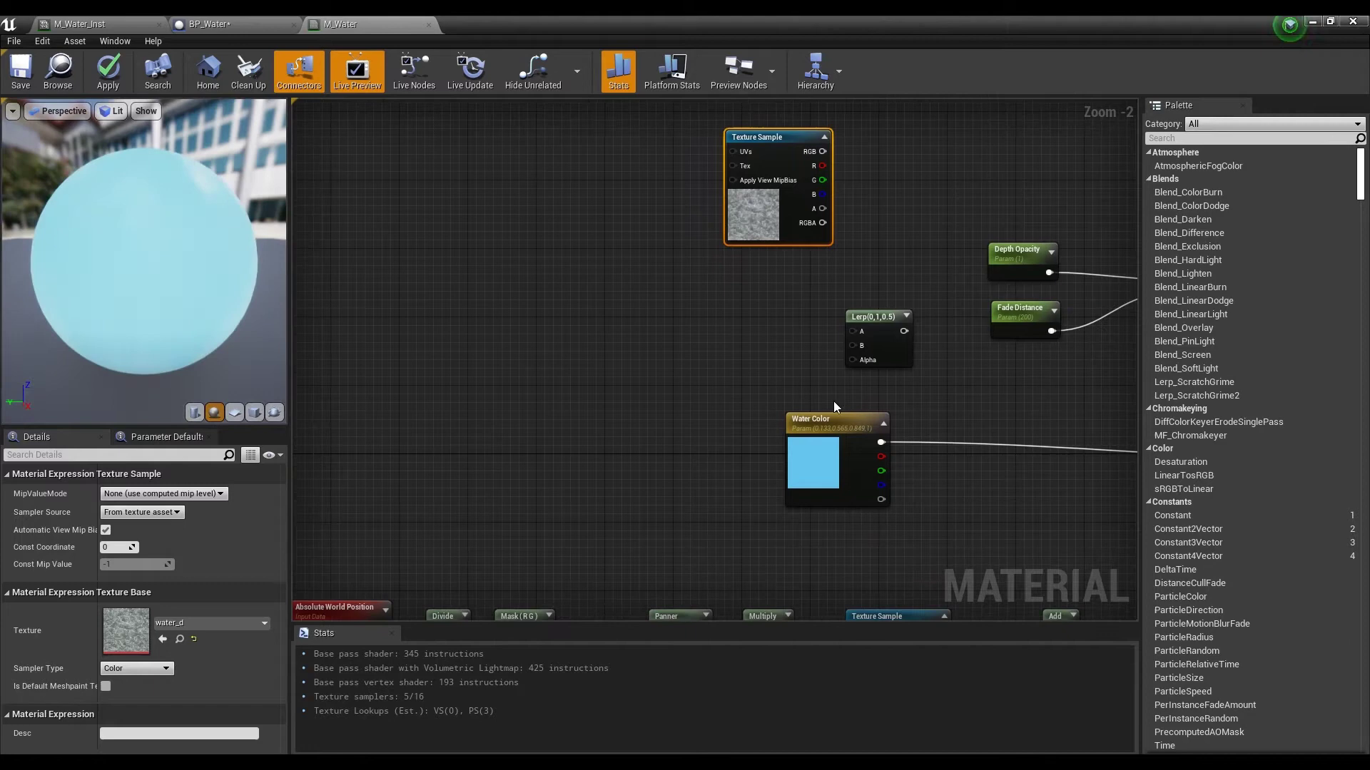
{"action": "left_click", "coordinate": [872, 317]}
{"action": "left_click_drag", "start_coordinate": [871, 321], "coordinate": [856, 332]}
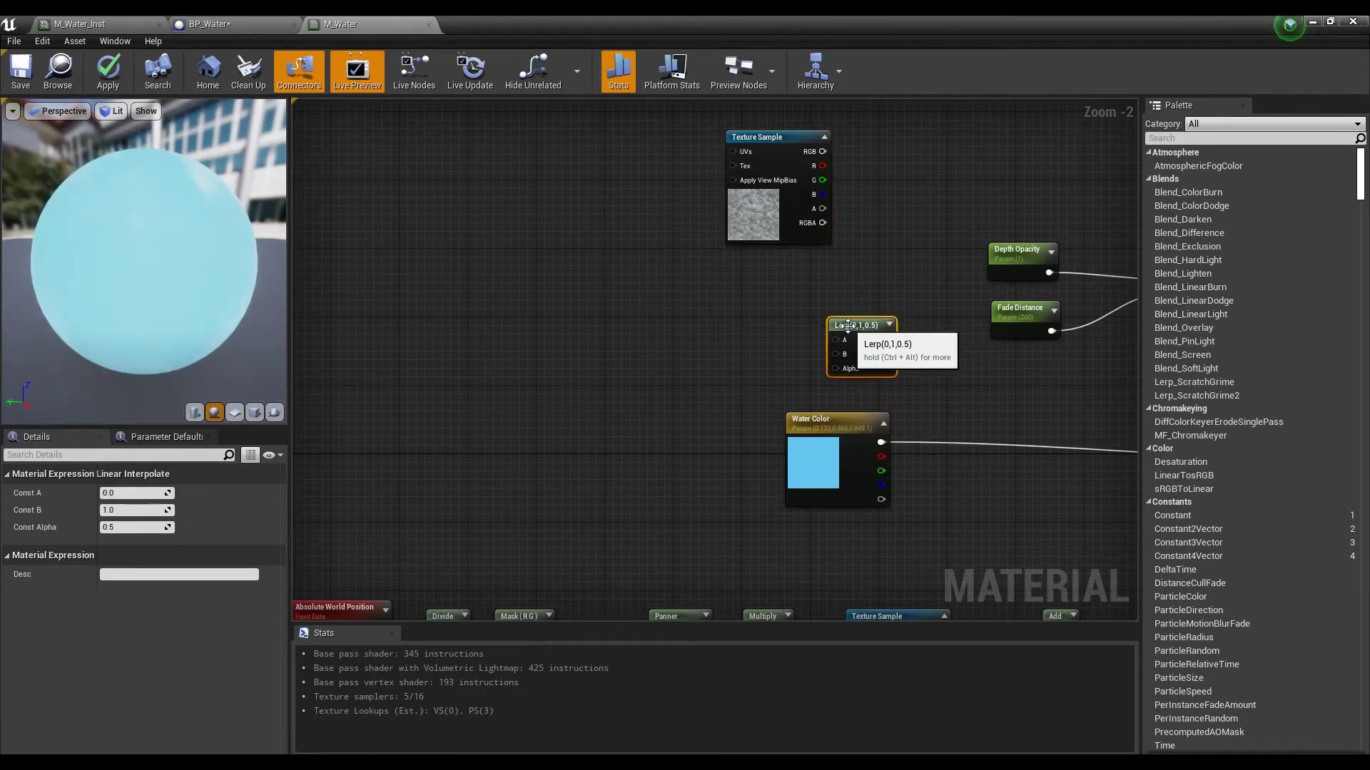
{"action": "right_click_drag", "start_coordinate": [814, 321], "coordinate": [726, 329]}
Add a DistanceToNearestSurface node from the graph's node search.
{"action": "right_click", "coordinate": [652, 316]}
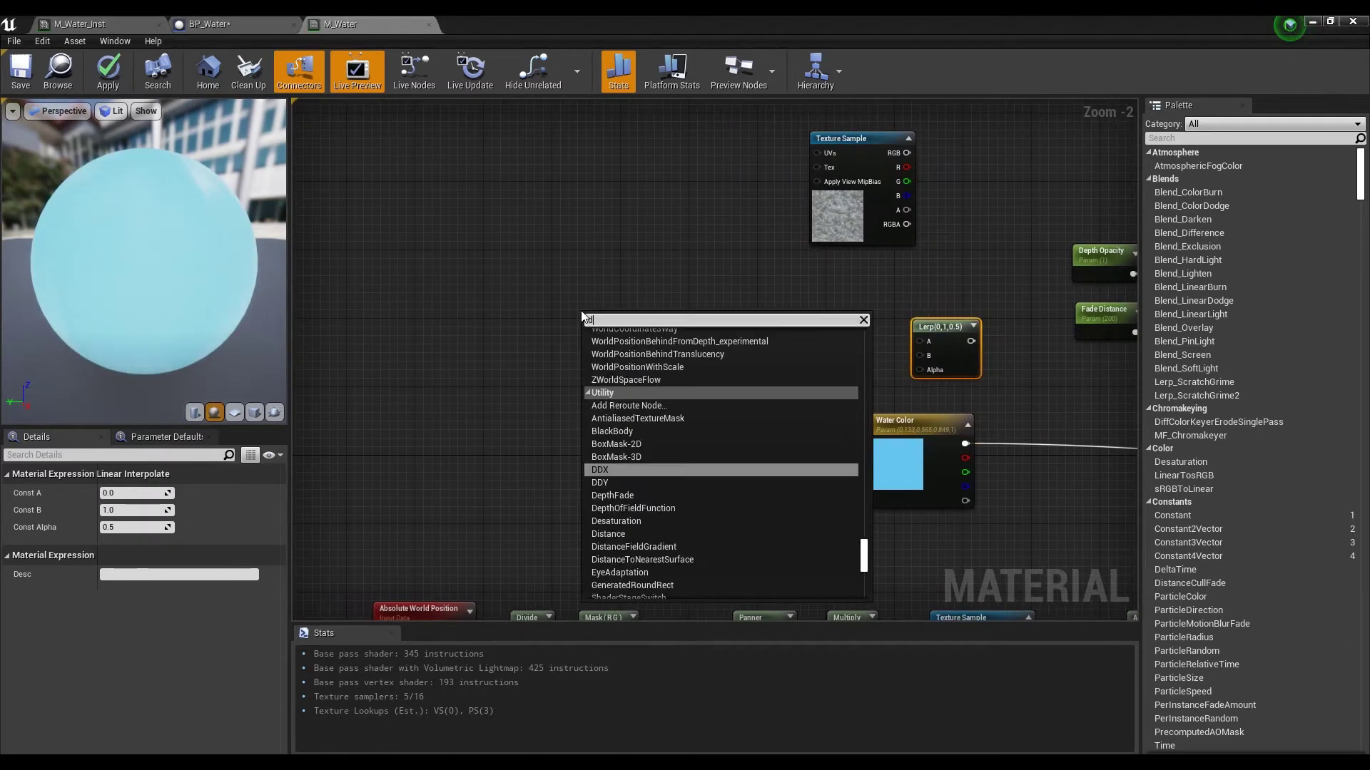
{"action": "type", "text": "des"}
{"action": "key", "text": "BackSpace"}
{"action": "key", "text": "BackSpace"}
{"action": "type", "text": "is"}
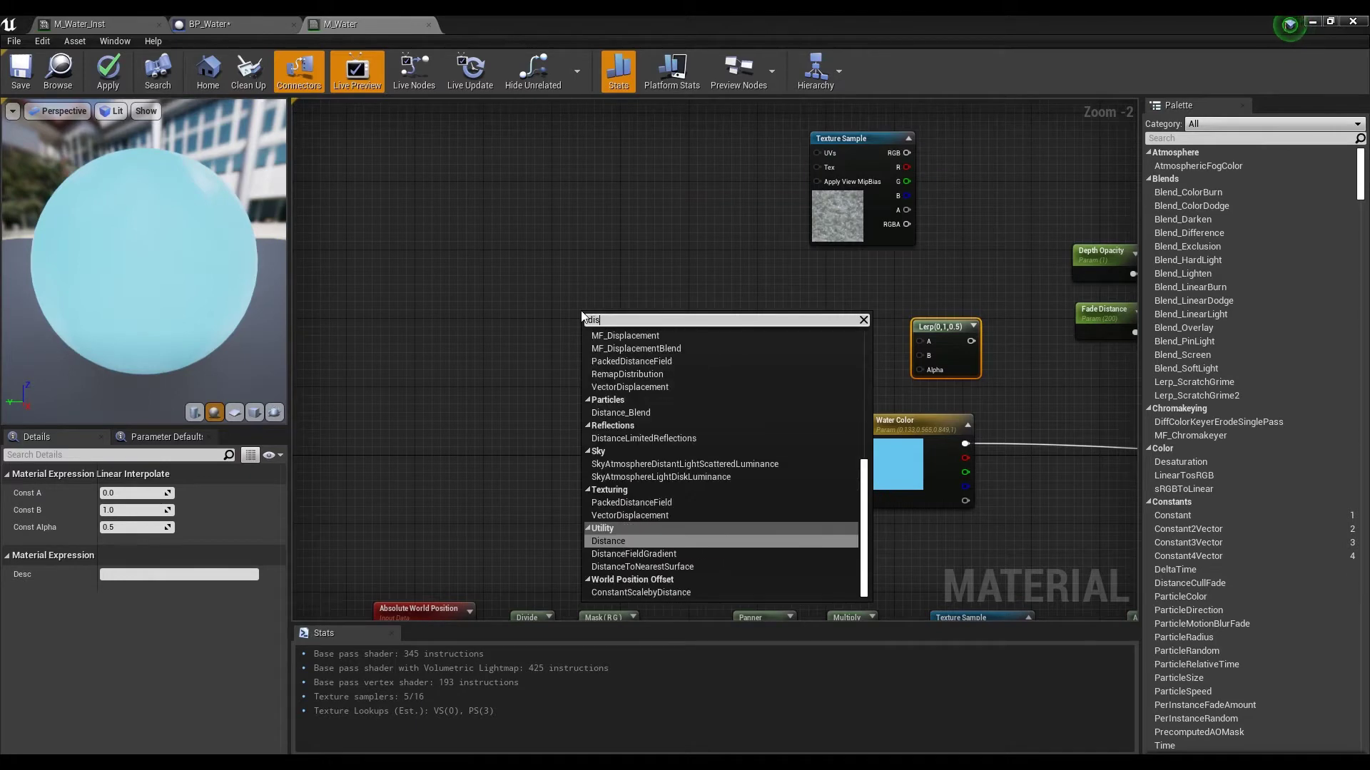
{"action": "type", "text": "tanc"}
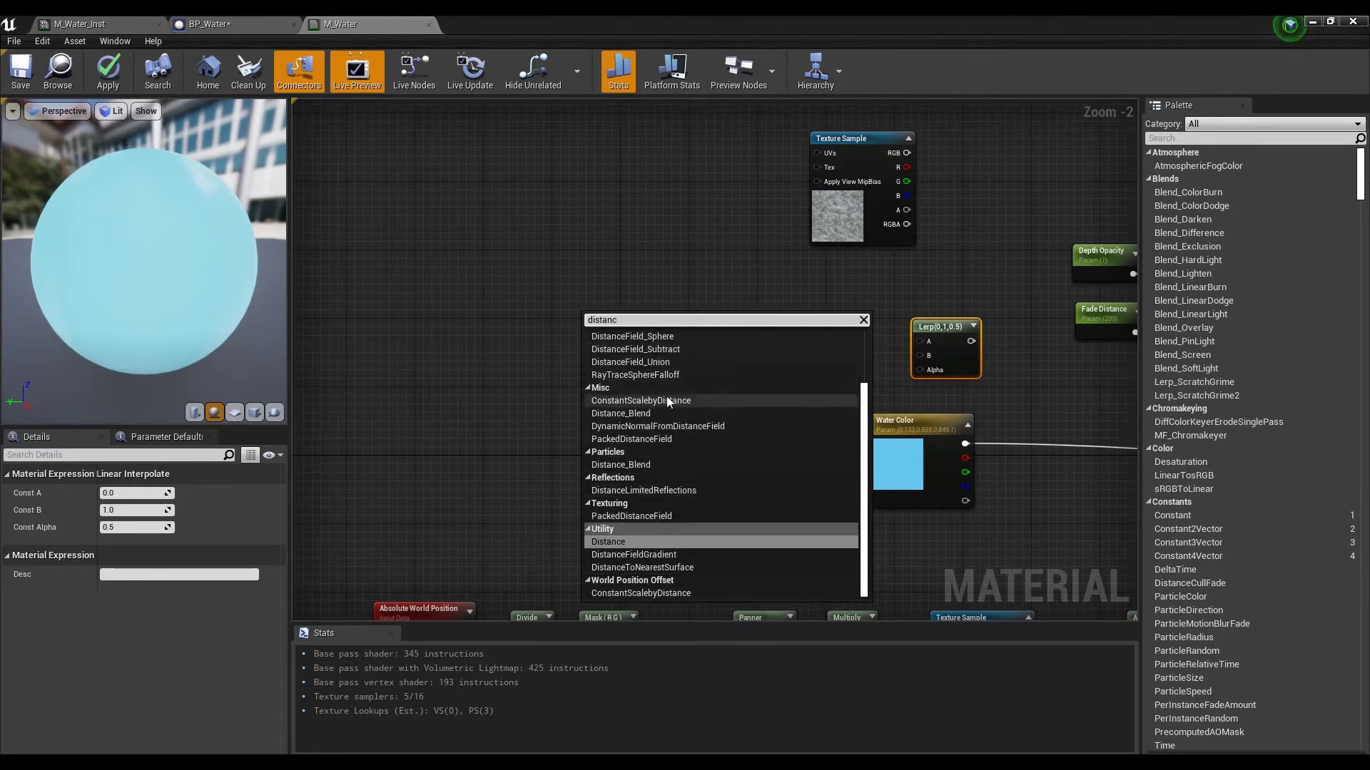
{"action": "scroll", "coordinate": [672, 389], "scroll_direction": "up", "scroll_amount": 4}
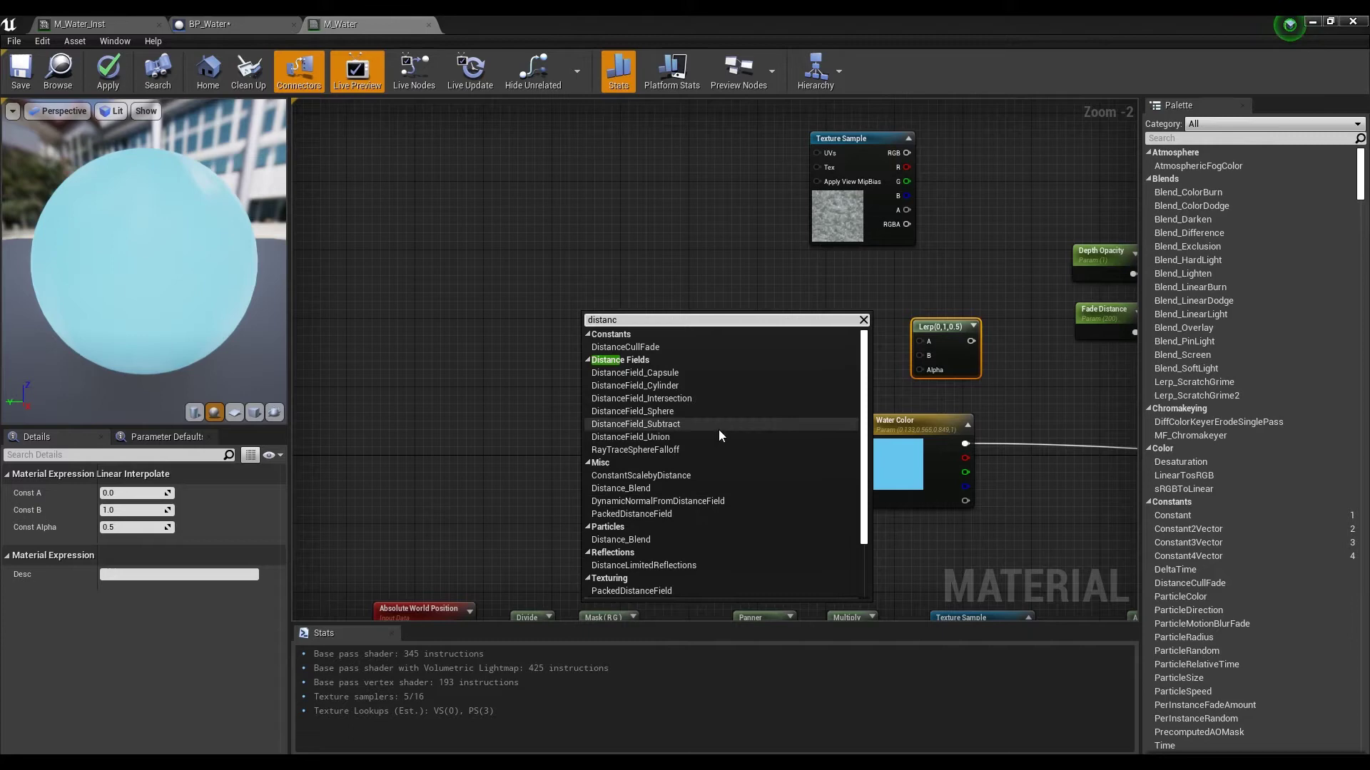
{"action": "type", "text": "eto"}
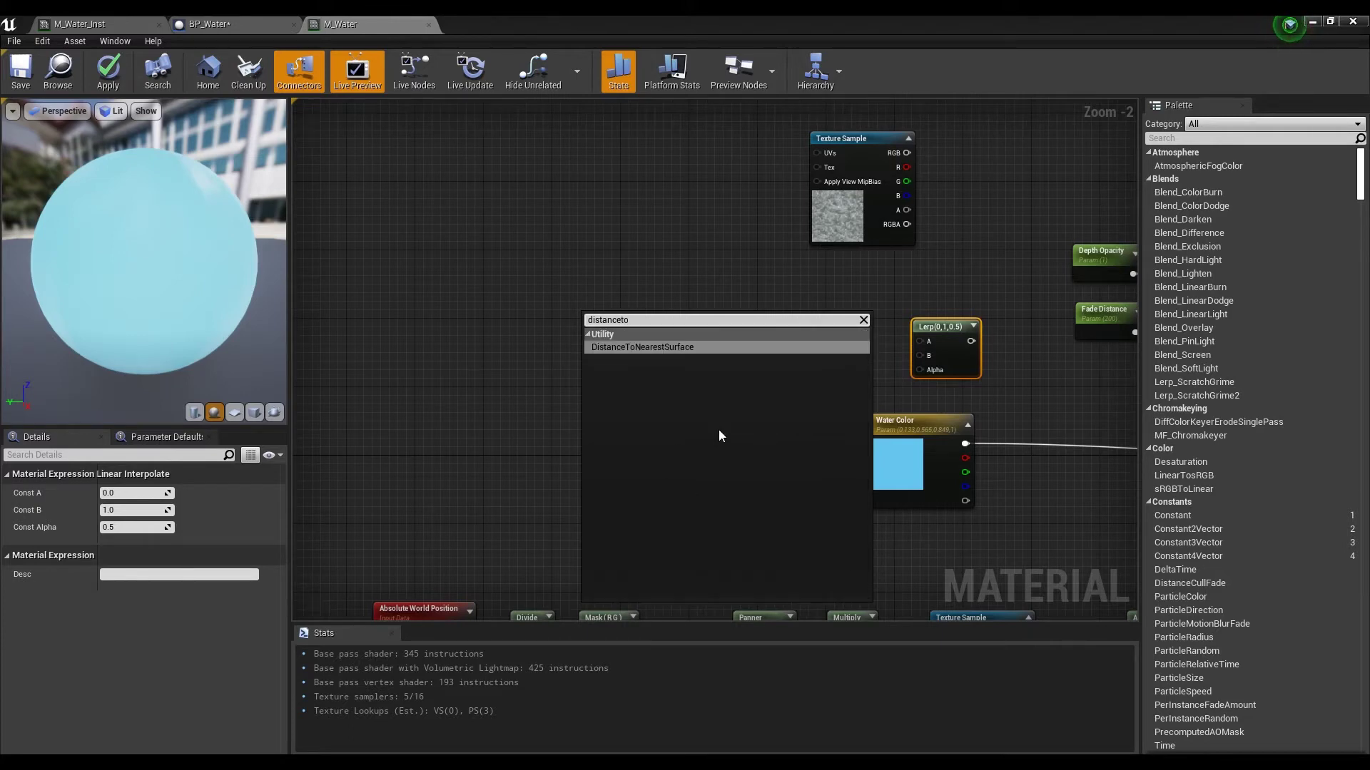
{"action": "key", "text": "Return"}
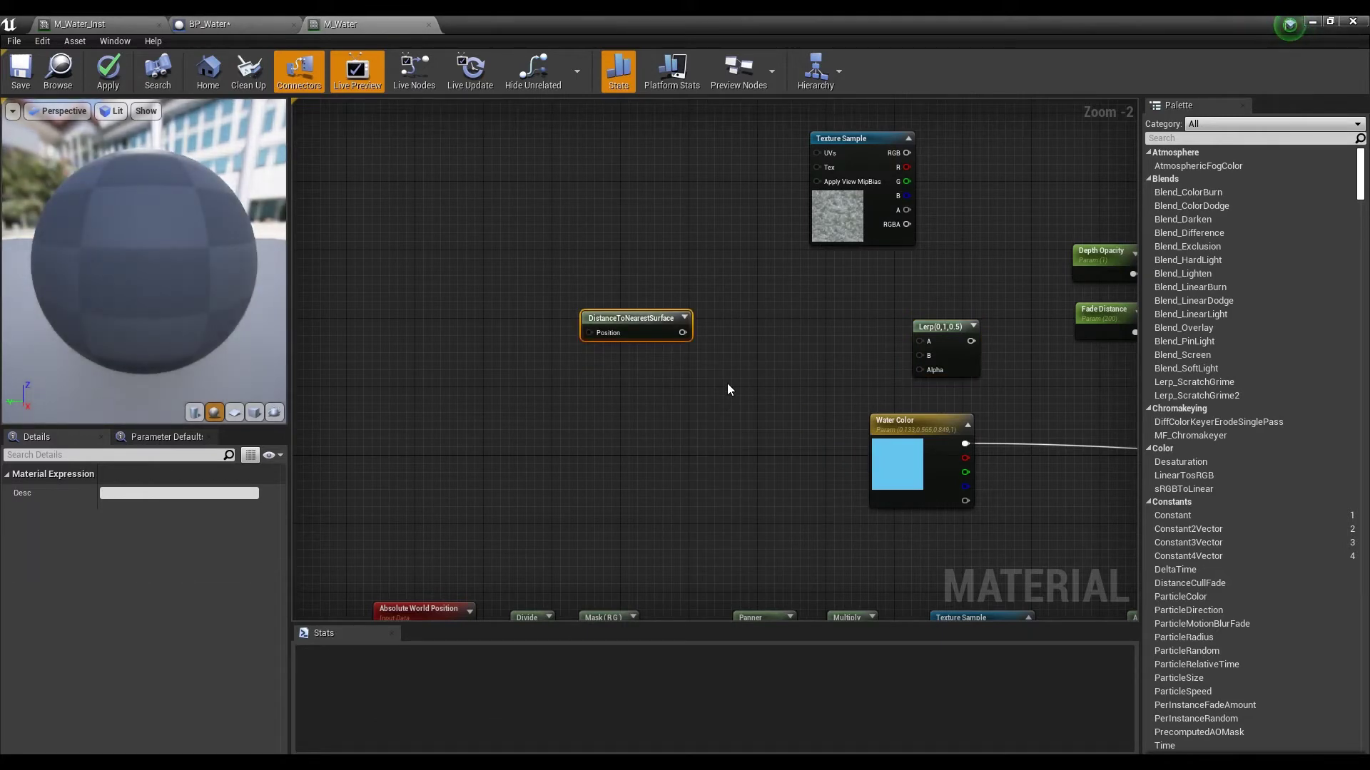
Add a Multiply node and a FoamSpread scalar parameter defaulting to 0.01.
{"action": "left_click", "coordinate": [727, 329]}
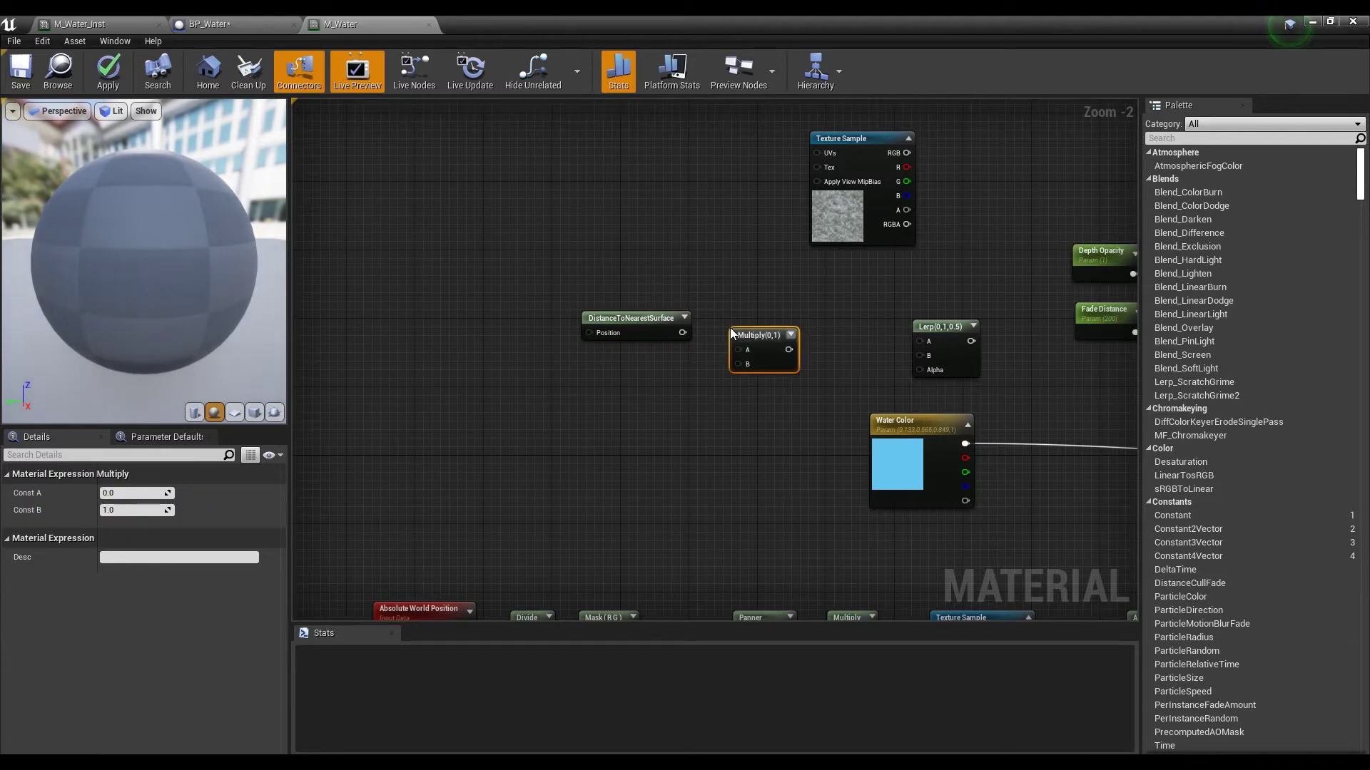
{"action": "right_click", "coordinate": [626, 372]}
{"action": "key", "text": "Escape"}
{"action": "key", "text": "s"}
{"action": "left_click", "coordinate": [603, 371]}
{"action": "type", "text": "Foam"}
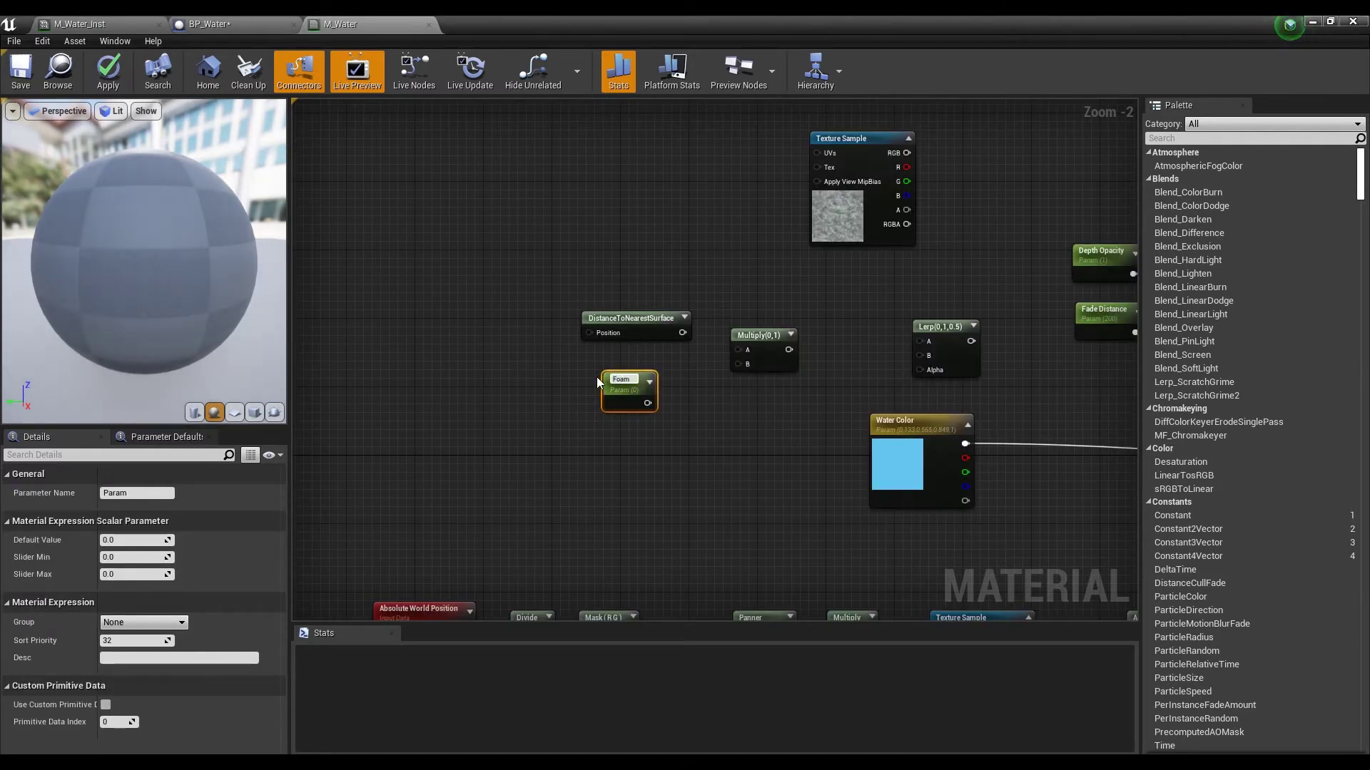
{"action": "type", "text": "Spr"}
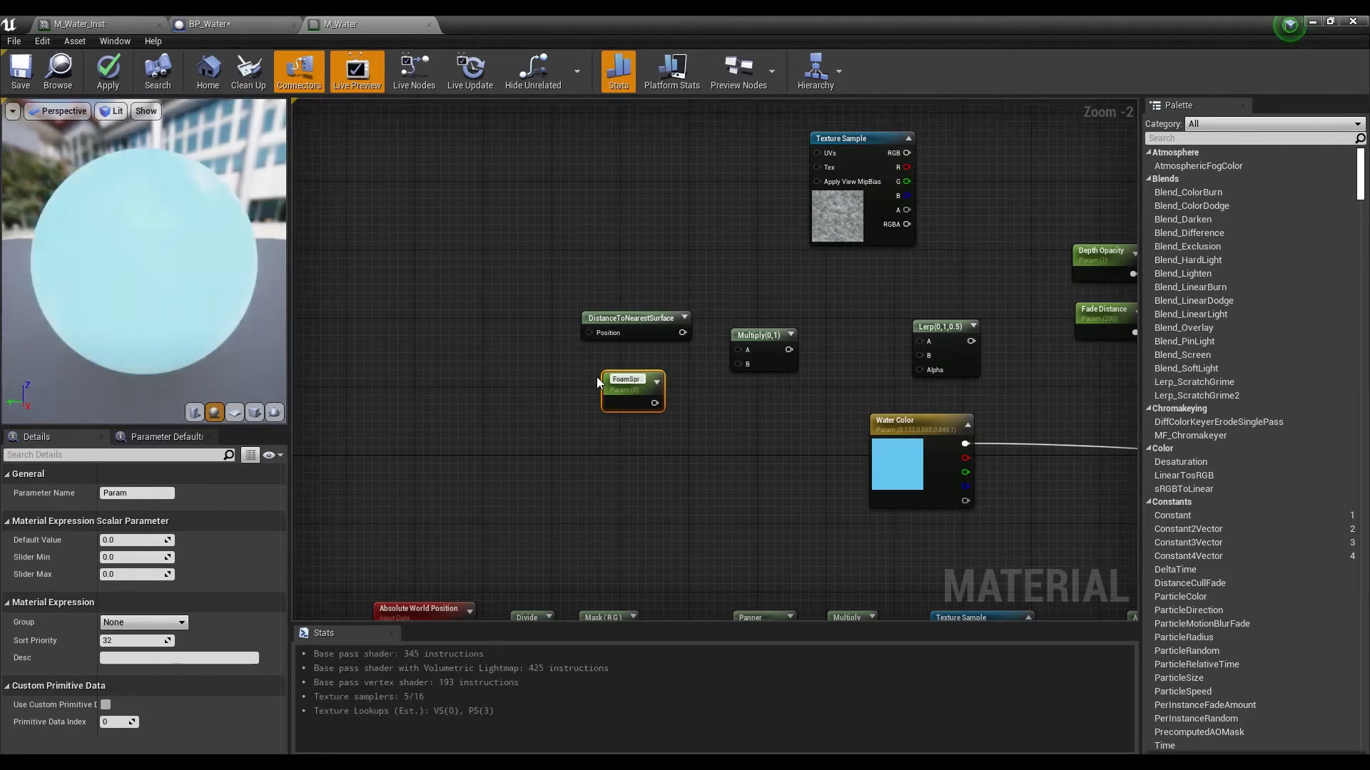
{"action": "type", "text": "ead"}
{"action": "key", "text": "Return"}
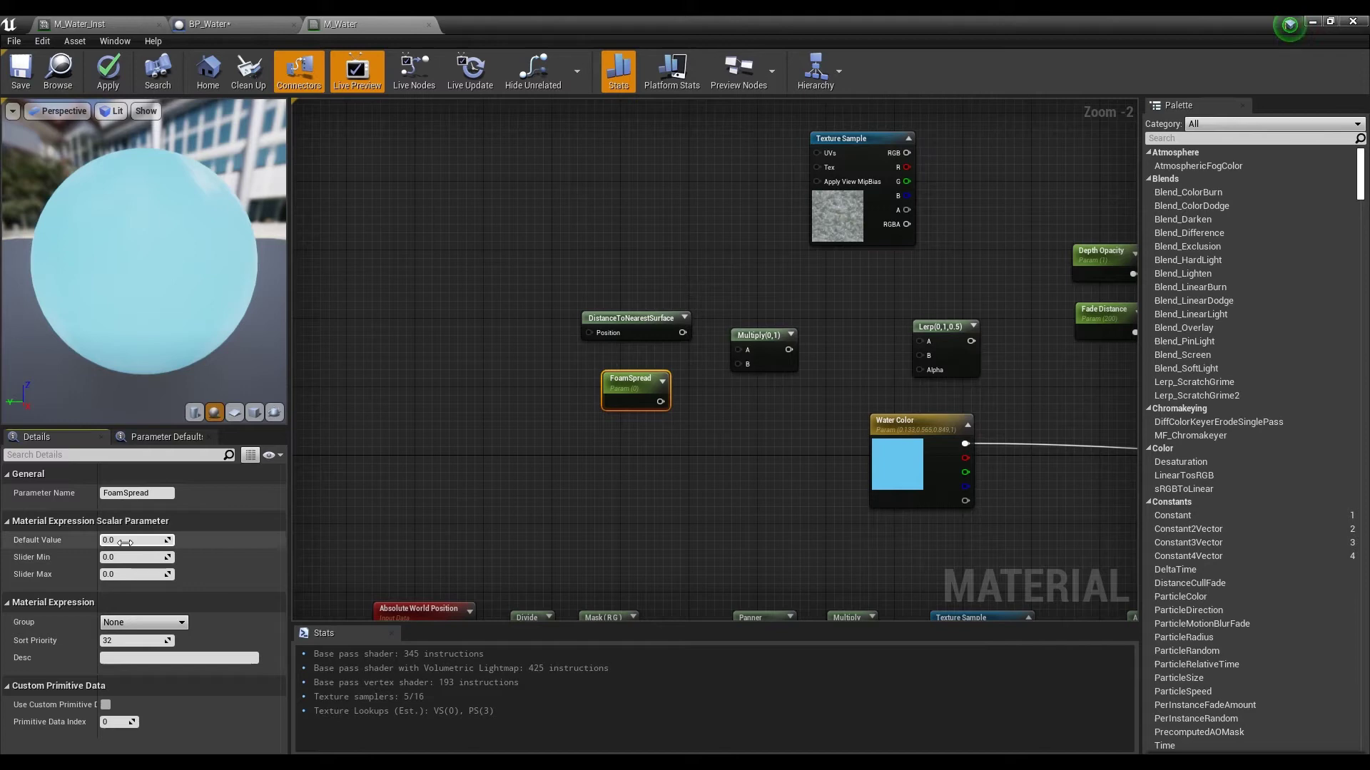
{"action": "type", "text": "1"}
{"action": "key", "text": "Return"}
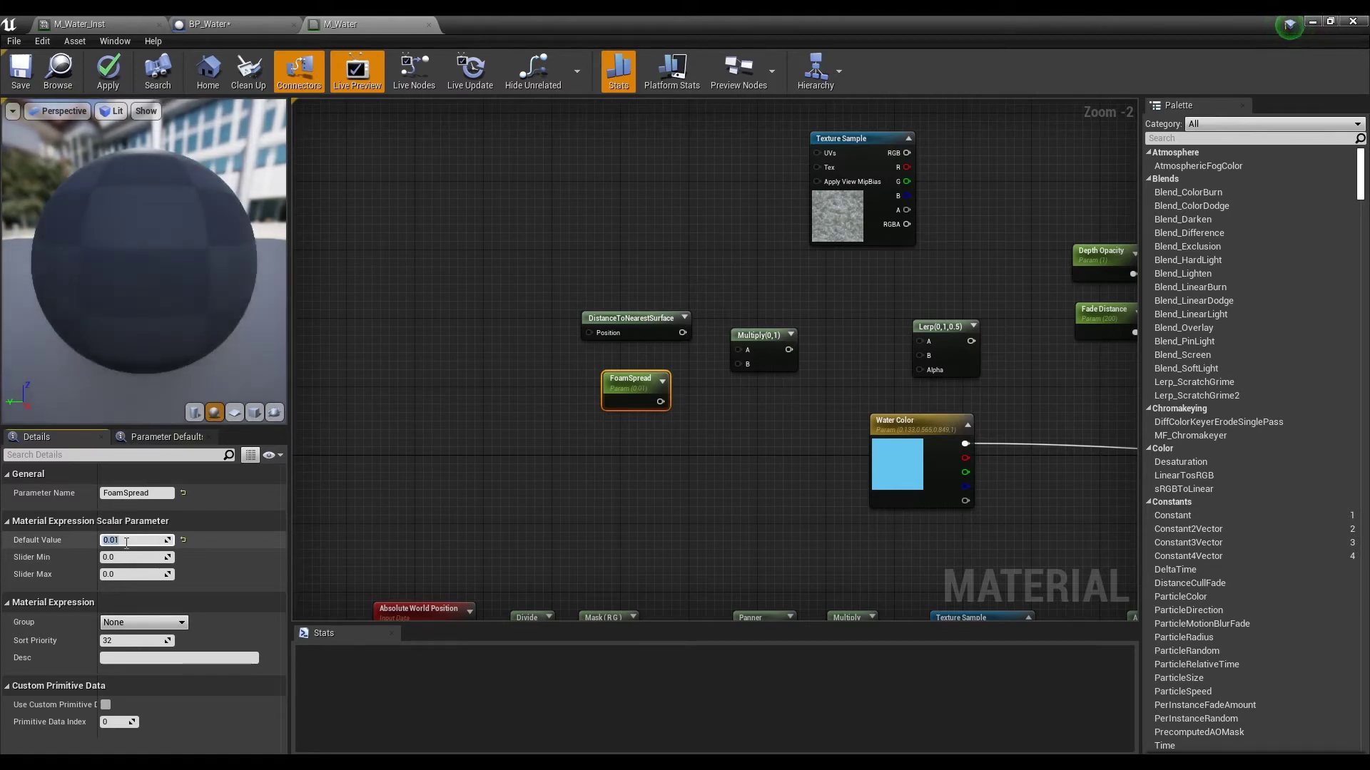
Wire DistanceToNearestSurface into the Multiply node's A input.
{"action": "left_click_drag", "start_coordinate": [682, 333], "coordinate": [740, 349]}
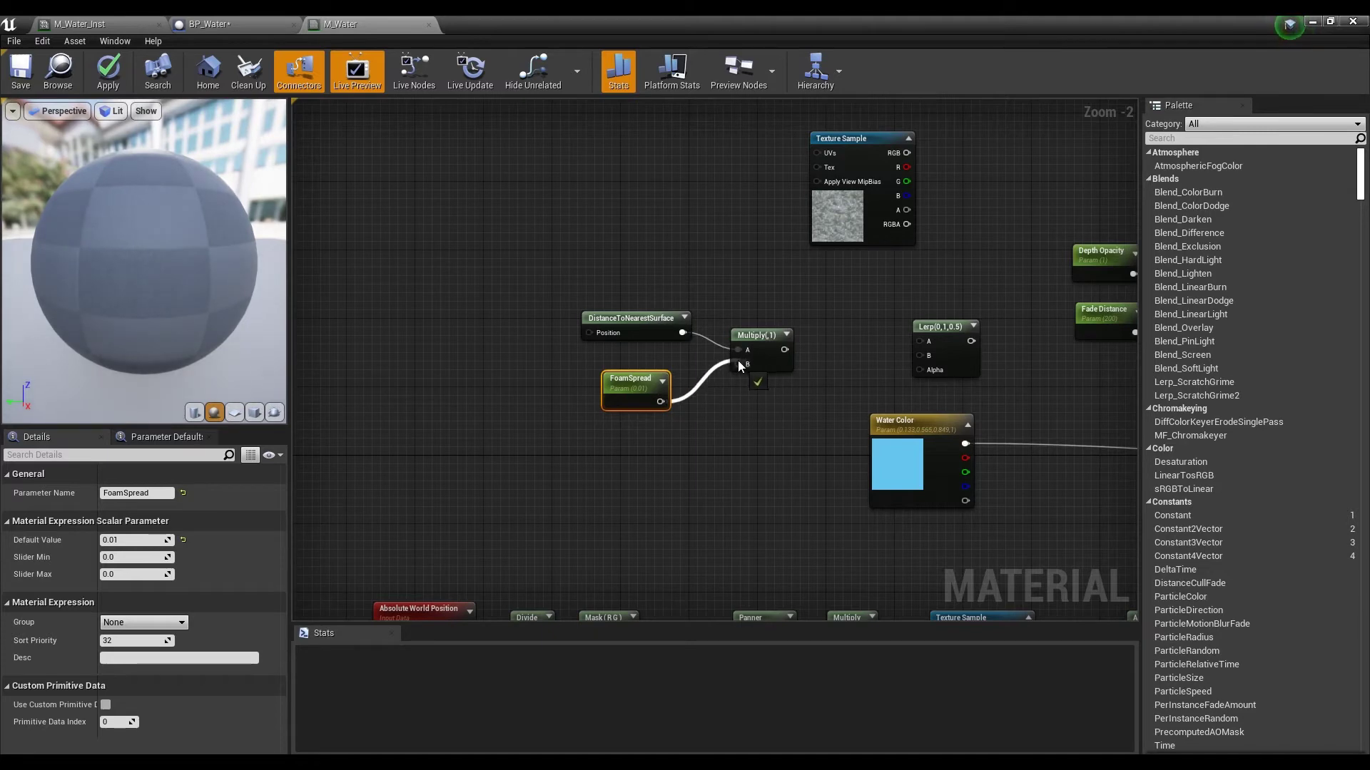
{"action": "right_click_drag", "start_coordinate": [751, 349], "coordinate": [634, 402]}
{"action": "left_click", "coordinate": [707, 327]}
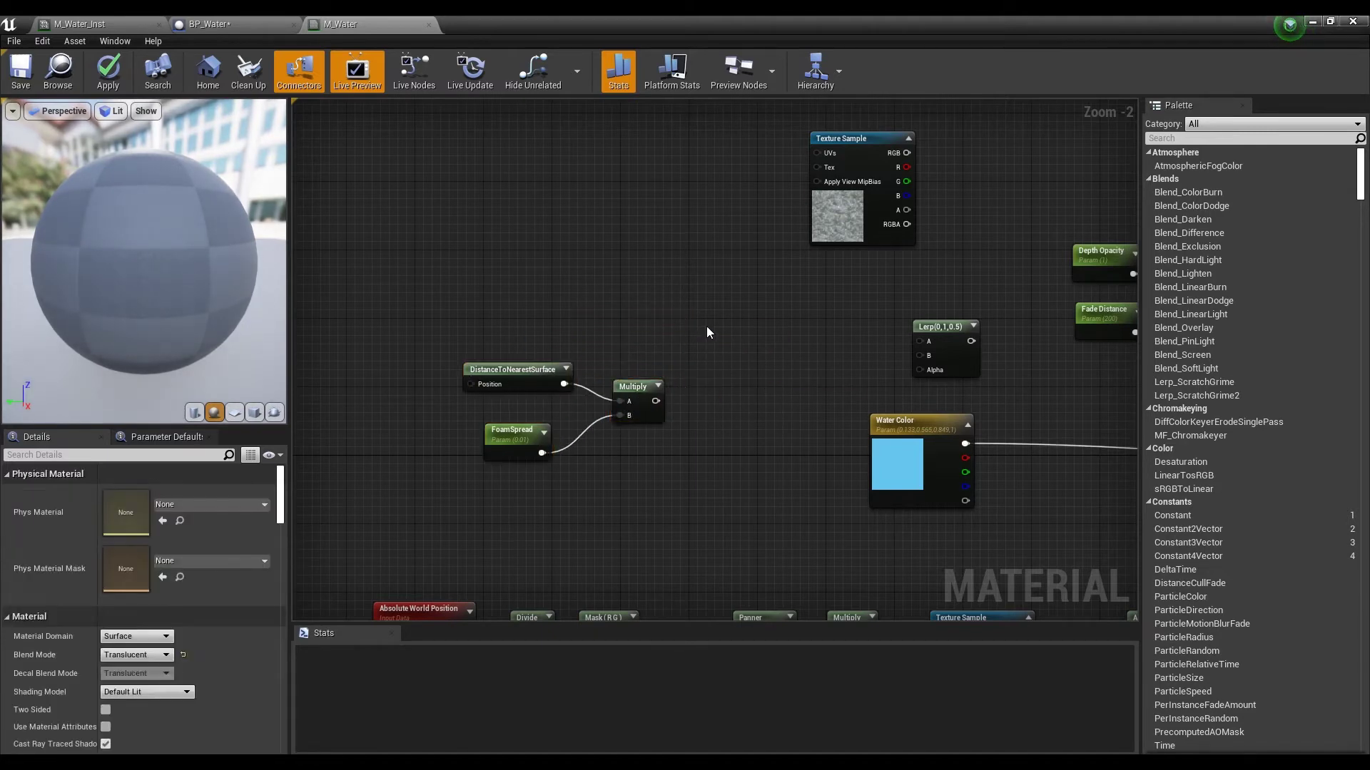
Add a Clamp node fed by the Multiply output and line it up beside Multiply.
{"action": "right_click", "coordinate": [706, 326]}
{"action": "type", "text": "clamp"}
{"action": "key", "text": "Return"}
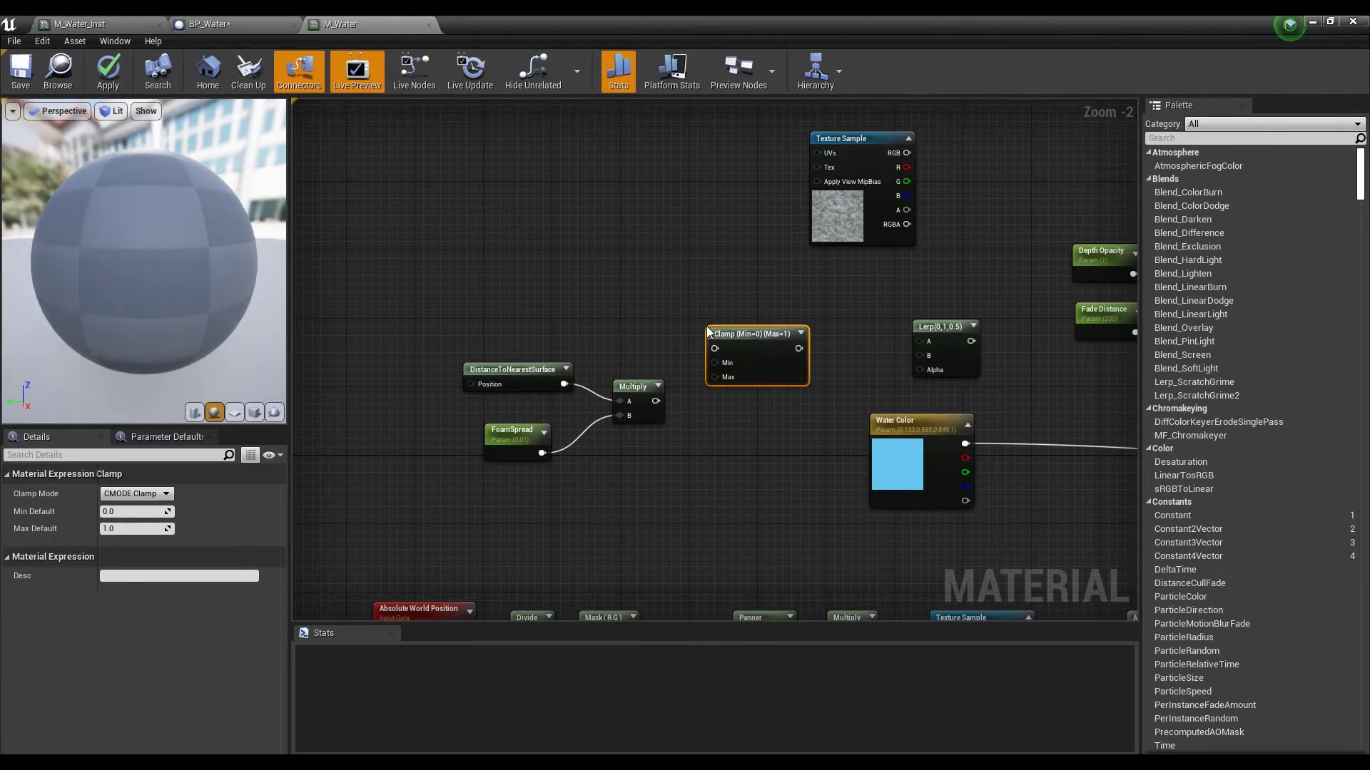
{"action": "mouse_move", "coordinate": [656, 401]}
{"action": "left_mouse_down"}
{"action": "mouse_move", "coordinate": [713, 349]}
{"action": "mouse_move", "coordinate": [733, 358]}
{"action": "left_mouse_up"}
{"action": "left_click_drag", "start_coordinate": [640, 386], "coordinate": [643, 370]}
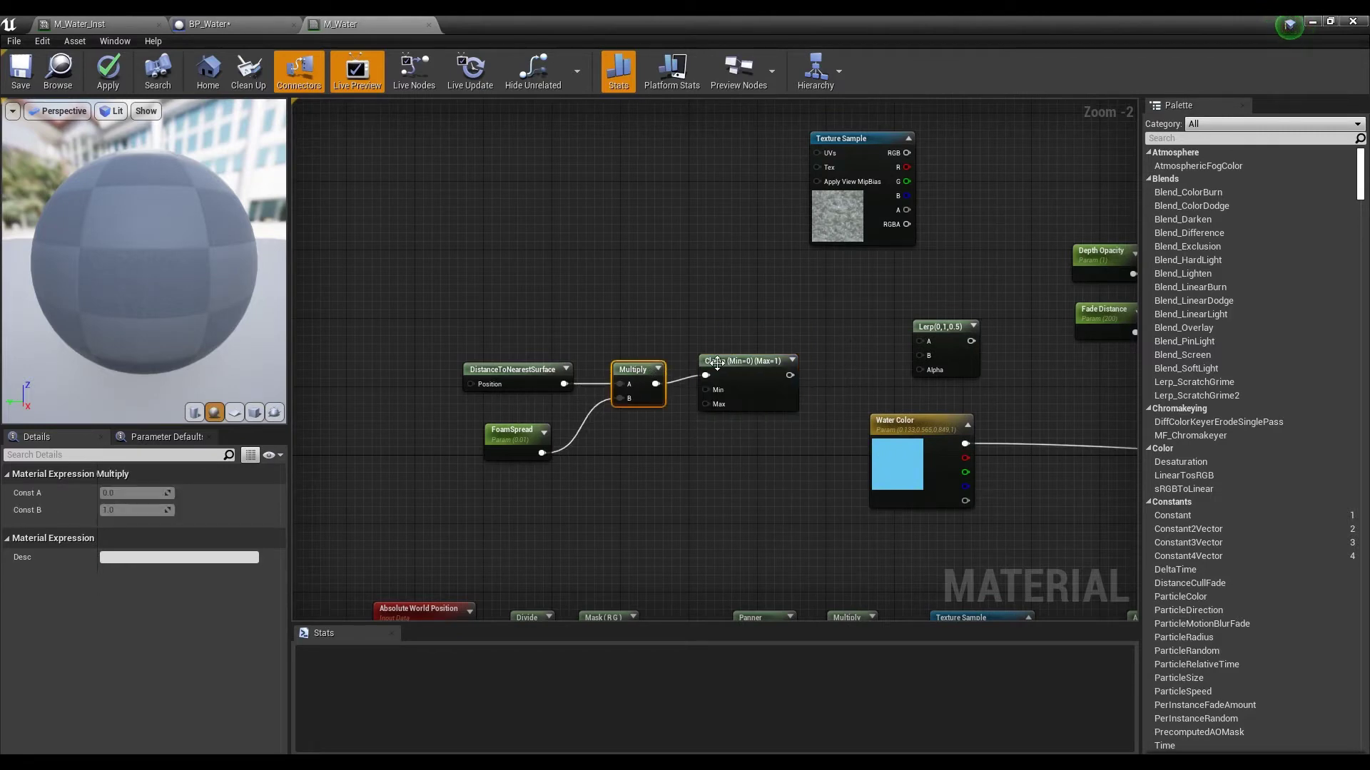
{"action": "mouse_move", "coordinate": [738, 355]}
{"action": "left_mouse_down"}
{"action": "mouse_move", "coordinate": [715, 373]}
{"action": "mouse_move", "coordinate": [919, 374]}
{"action": "left_mouse_up"}
Feed the clamped result into Lerp Alpha and Water Color into Lerp B.
{"action": "right_click_drag", "start_coordinate": [963, 439], "coordinate": [765, 426]}
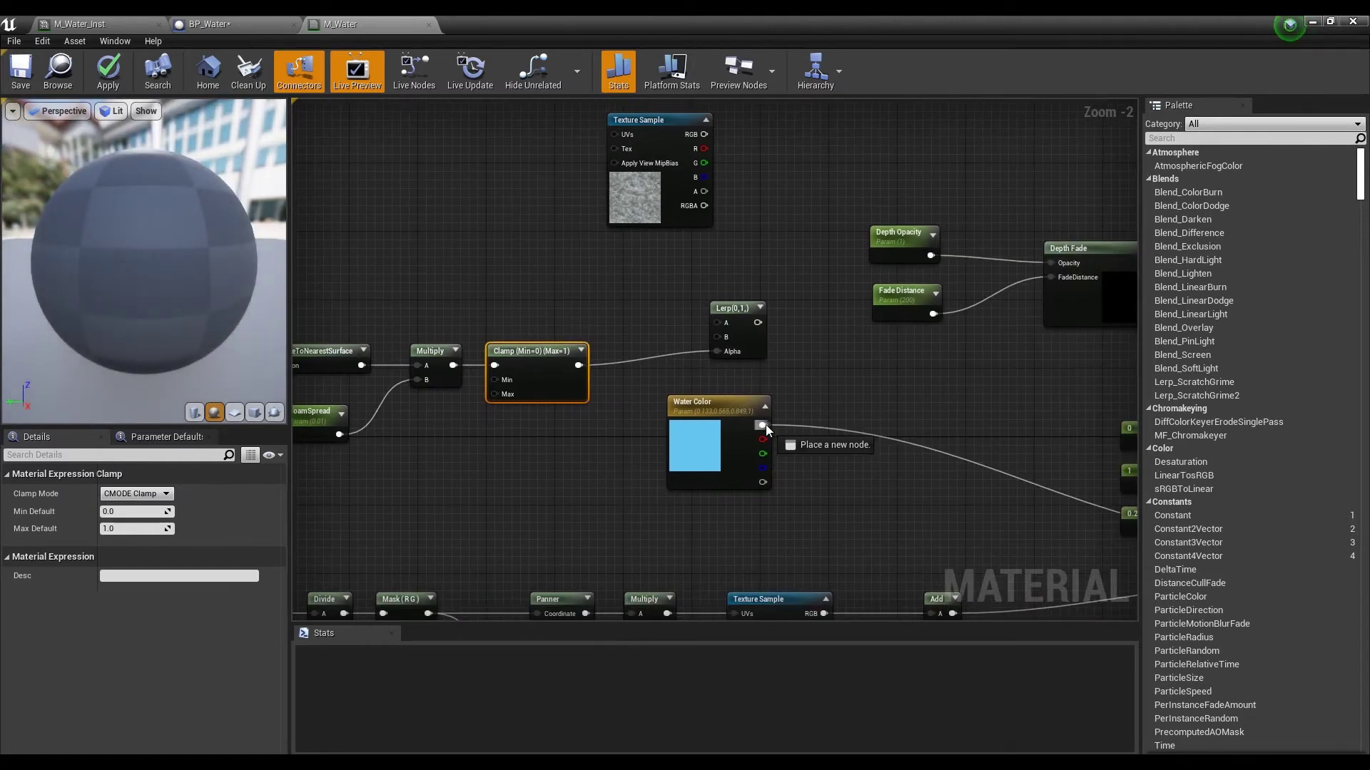
{"action": "left_click_drag", "start_coordinate": [762, 425], "coordinate": [718, 336]}
{"action": "right_click_drag", "start_coordinate": [642, 268], "coordinate": [754, 369]}
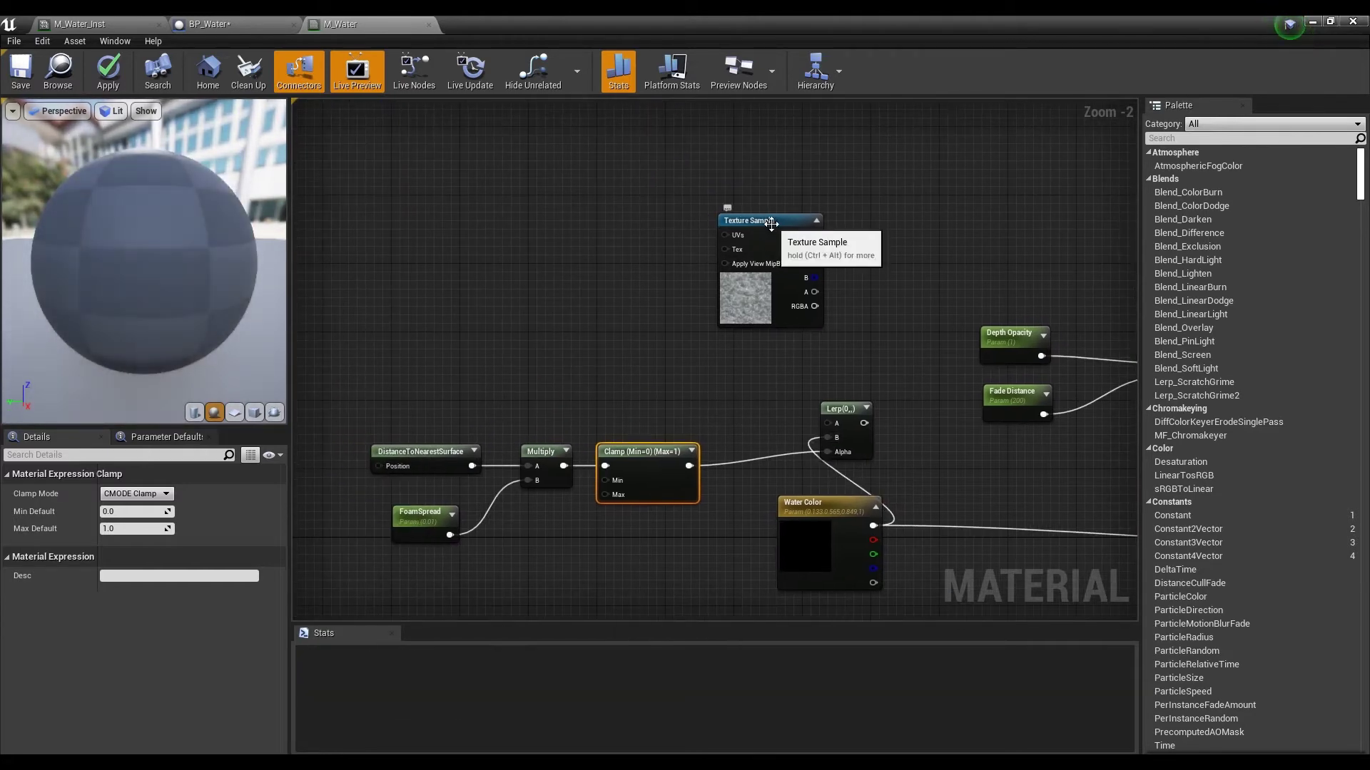
{"action": "left_click_drag", "start_coordinate": [772, 225], "coordinate": [670, 221]}
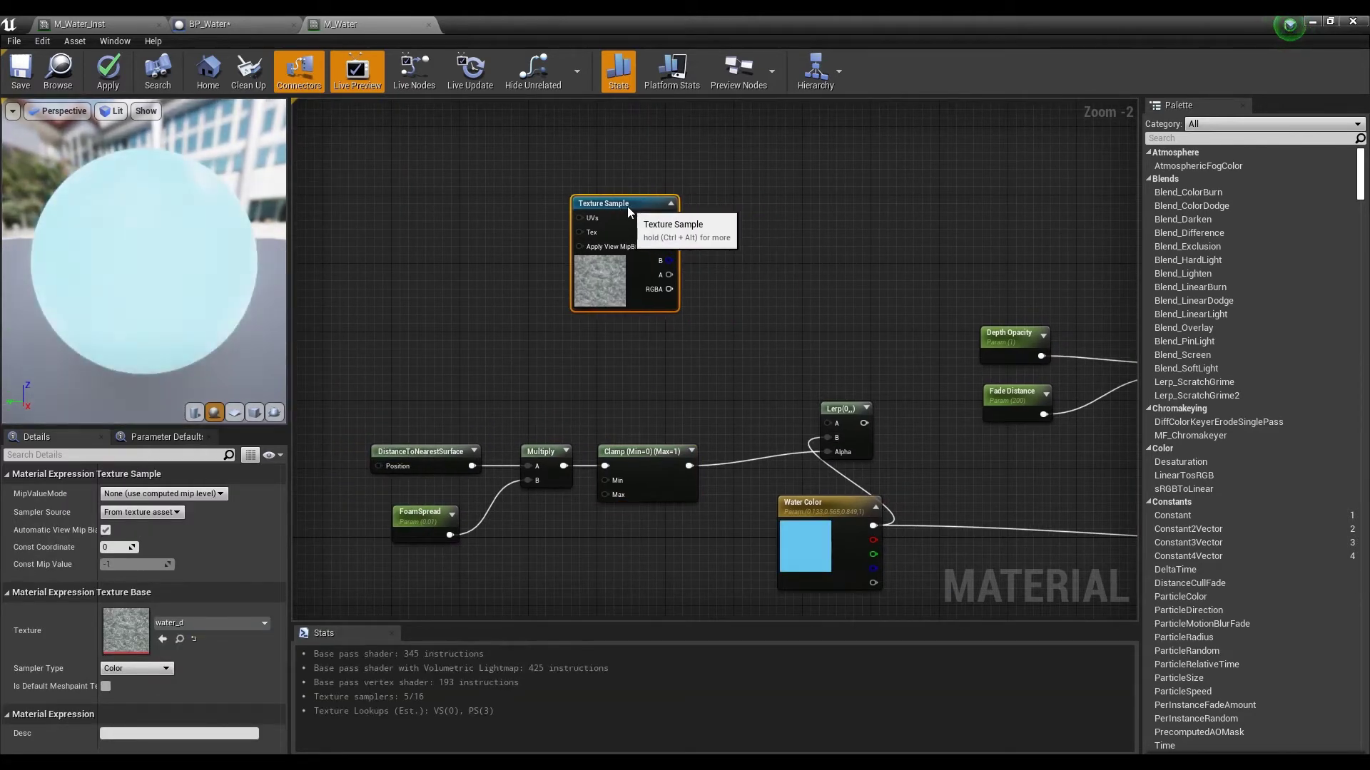
{"action": "mouse_move", "coordinate": [813, 246]}
{"action": "right_mouse_down"}
{"action": "mouse_move", "coordinate": [1067, 390]}
{"action": "mouse_move", "coordinate": [943, 252]}
{"action": "right_mouse_up"}
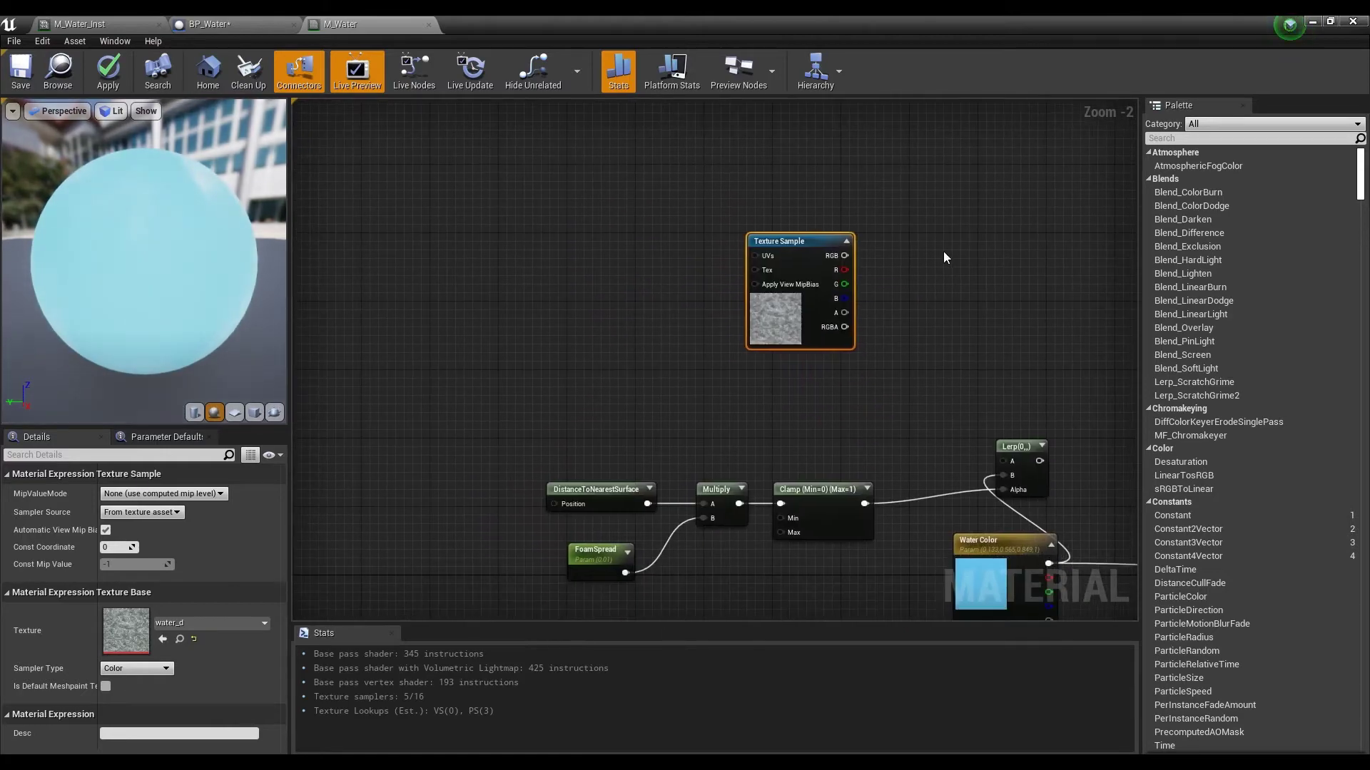
{"action": "scroll", "coordinate": [941, 284], "scroll_direction": "down", "scroll_amount": 1}
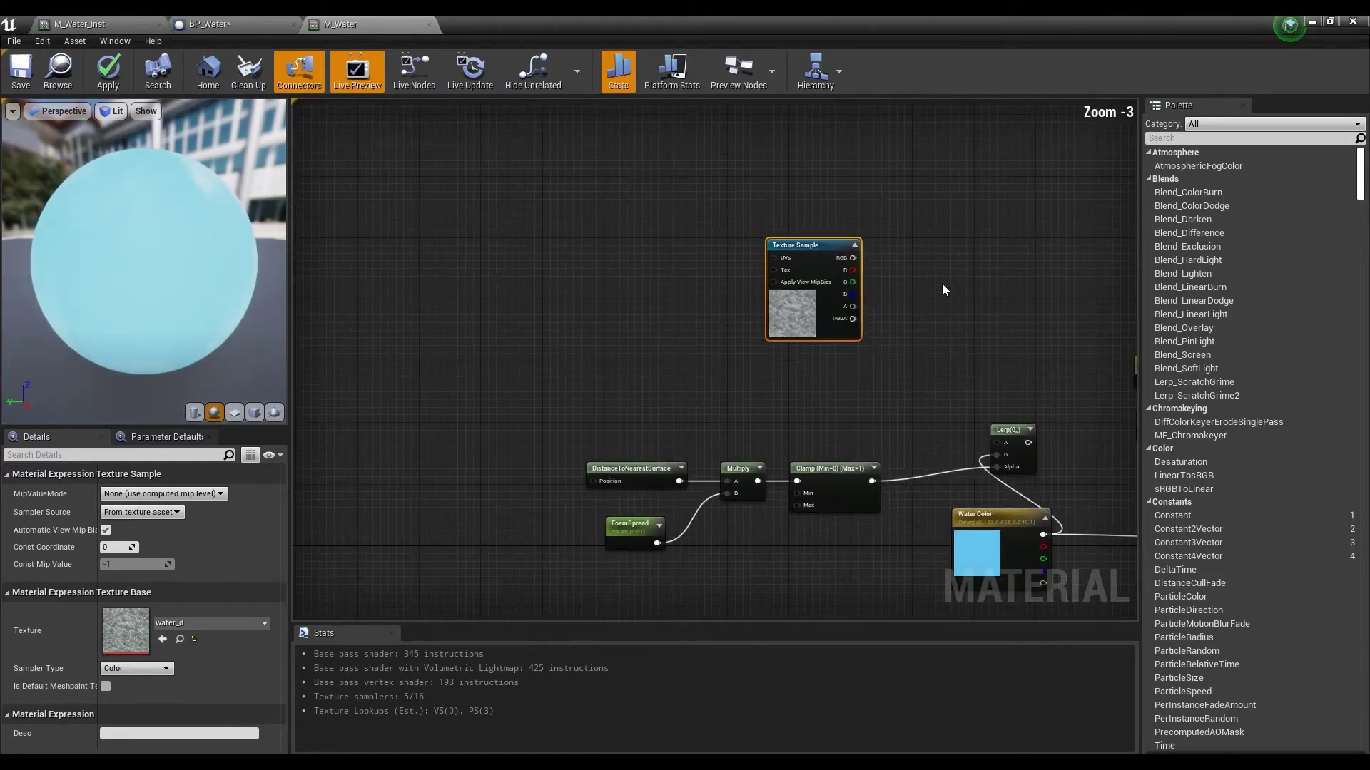
{"action": "scroll", "coordinate": [940, 289], "scroll_direction": "down", "scroll_amount": 3}
Copy the water panning node group from Absolute World Position and paste it above.
{"action": "right_click_drag", "start_coordinate": [959, 356], "coordinate": [836, 272]}
{"action": "scroll", "coordinate": [836, 274], "scroll_direction": "up", "scroll_amount": 3}
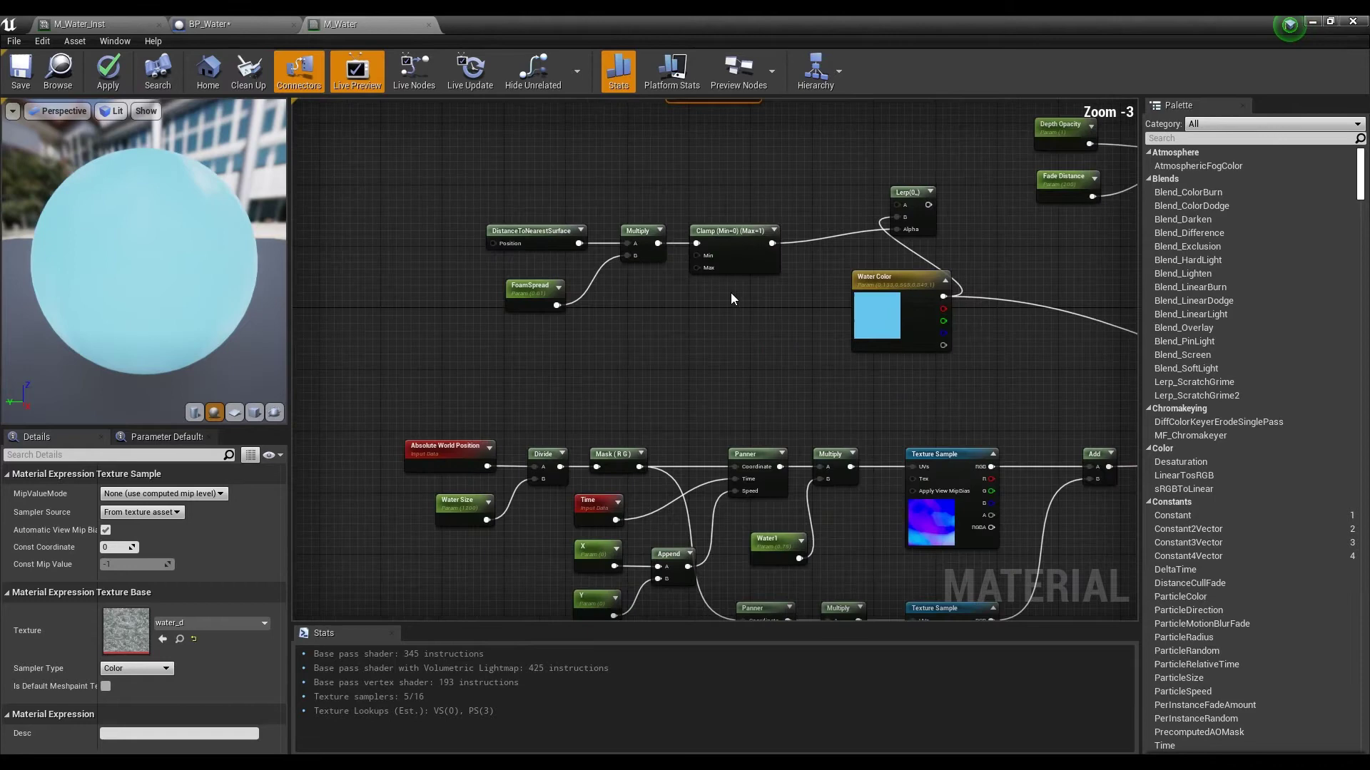
{"action": "right_click_drag", "start_coordinate": [642, 344], "coordinate": [654, 333]}
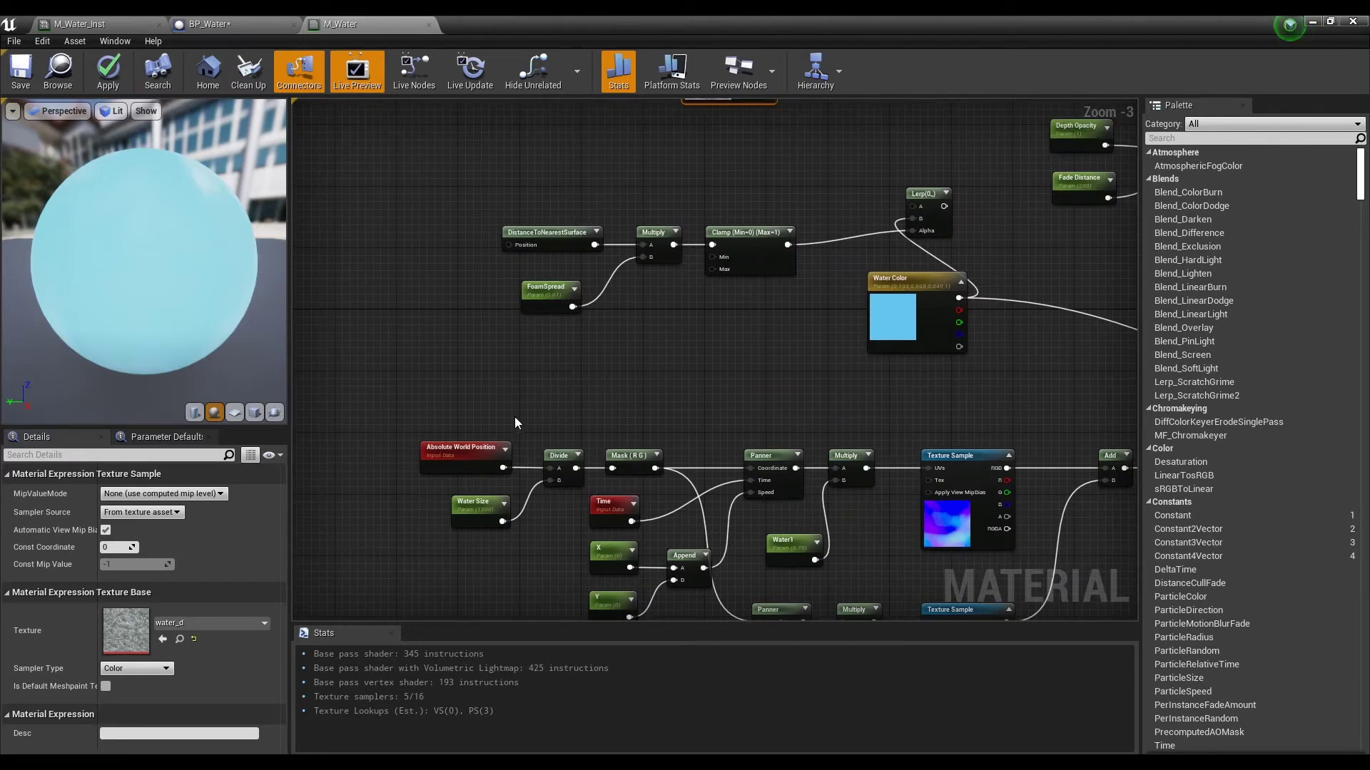
{"action": "mouse_move", "coordinate": [446, 401]}
{"action": "left_mouse_down"}
{"action": "mouse_move", "coordinate": [842, 601]}
{"action": "mouse_move", "coordinate": [849, 552]}
{"action": "mouse_move", "coordinate": [842, 563]}
{"action": "left_mouse_up"}
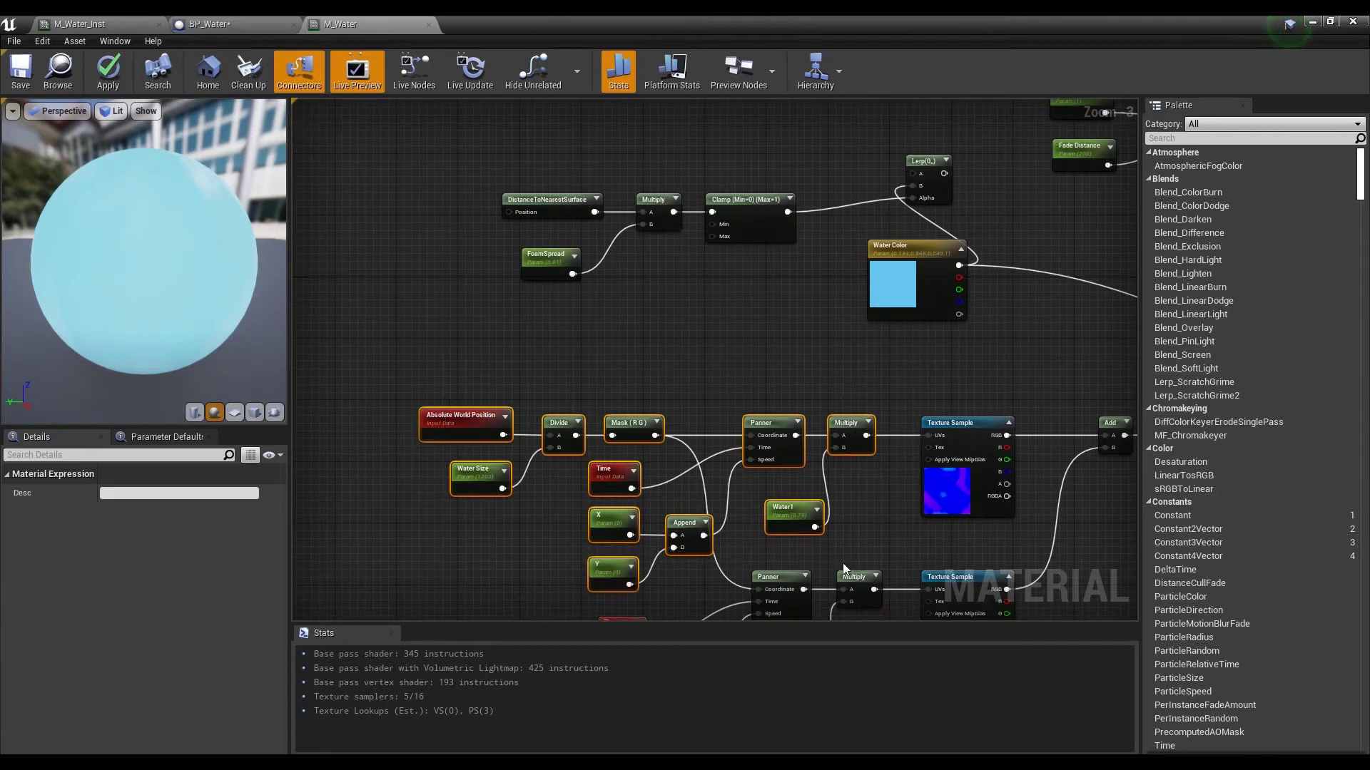
{"action": "left_click", "coordinate": [498, 350]}
{"action": "mouse_move", "coordinate": [451, 363]}
{"action": "left_mouse_down"}
{"action": "mouse_move", "coordinate": [738, 572]}
{"action": "mouse_move", "coordinate": [748, 559]}
{"action": "left_mouse_up"}
{"action": "scroll", "coordinate": [701, 356], "scroll_direction": "down", "scroll_amount": 3}
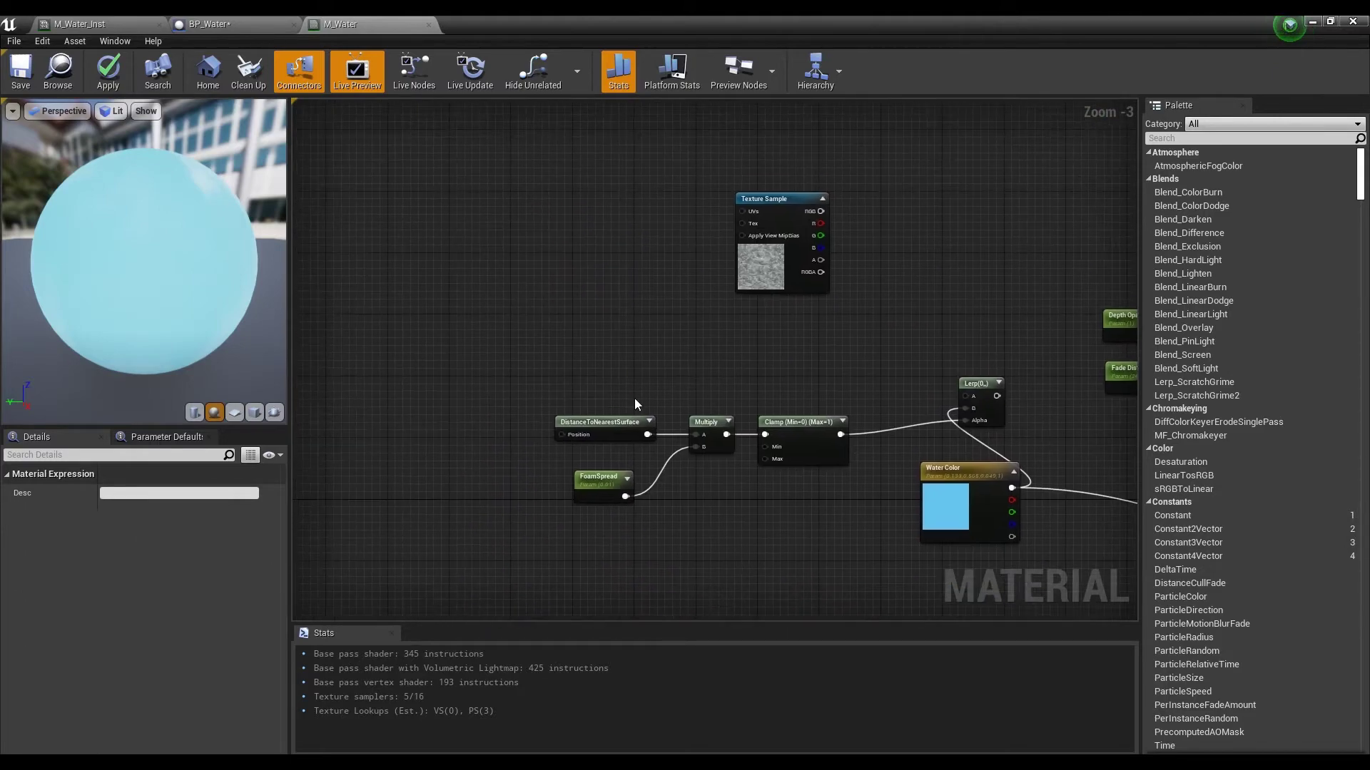
{"action": "scroll", "coordinate": [635, 399], "scroll_direction": "down", "scroll_amount": 2}
{"action": "left_click", "coordinate": [482, 226]}
{"action": "key", "text": "ctrl+v"}
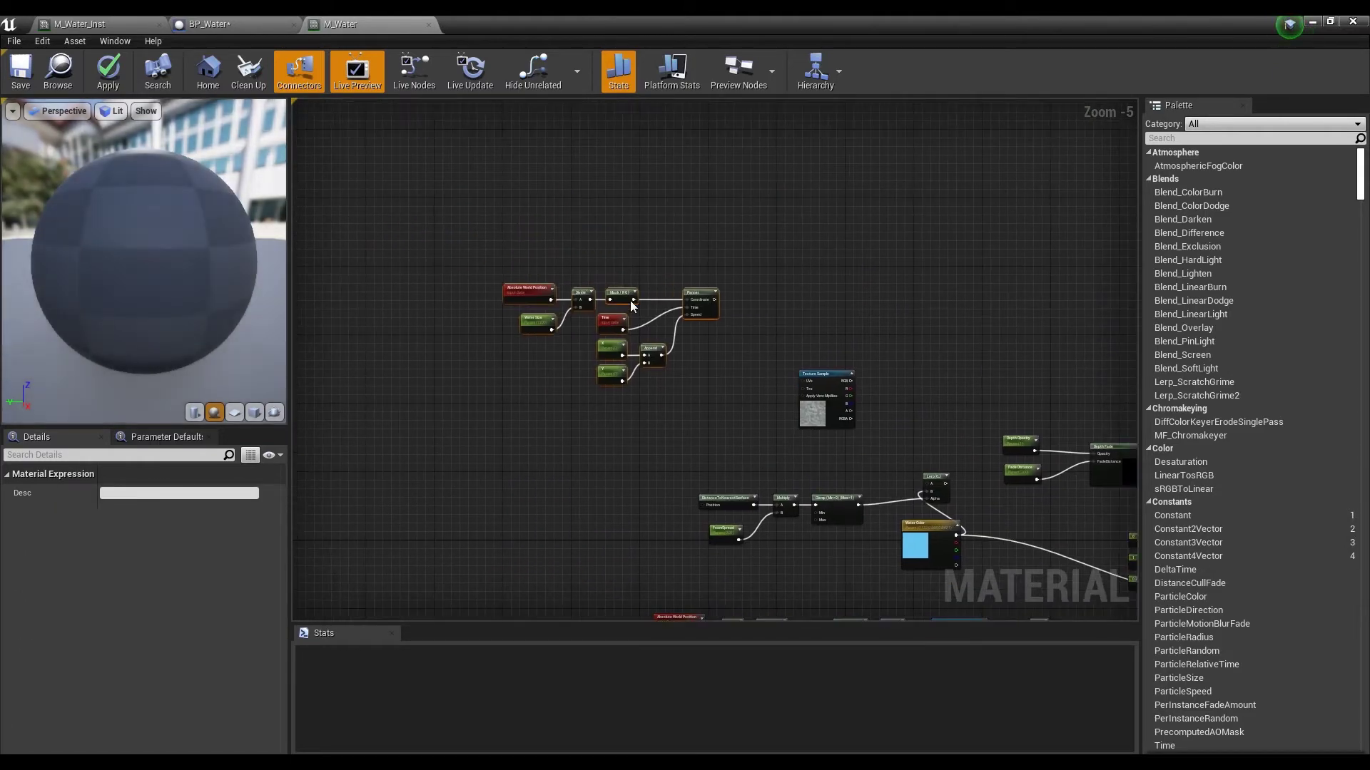
{"action": "scroll", "coordinate": [630, 321], "scroll_direction": "up", "scroll_amount": 3}
Rename the pasted parameters to Foam Size, FoamX and FoamY.
{"action": "left_click", "coordinate": [452, 416]}
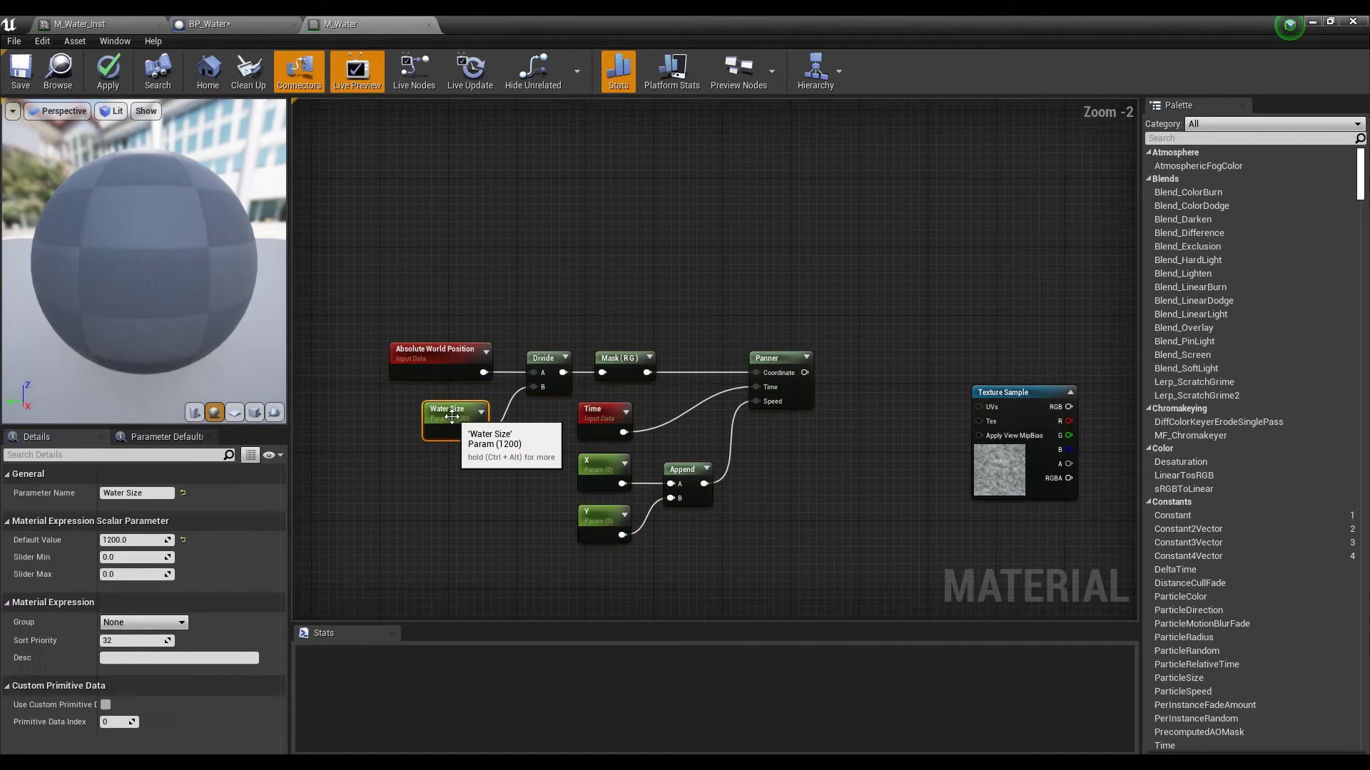
{"action": "left_click", "coordinate": [124, 492]}
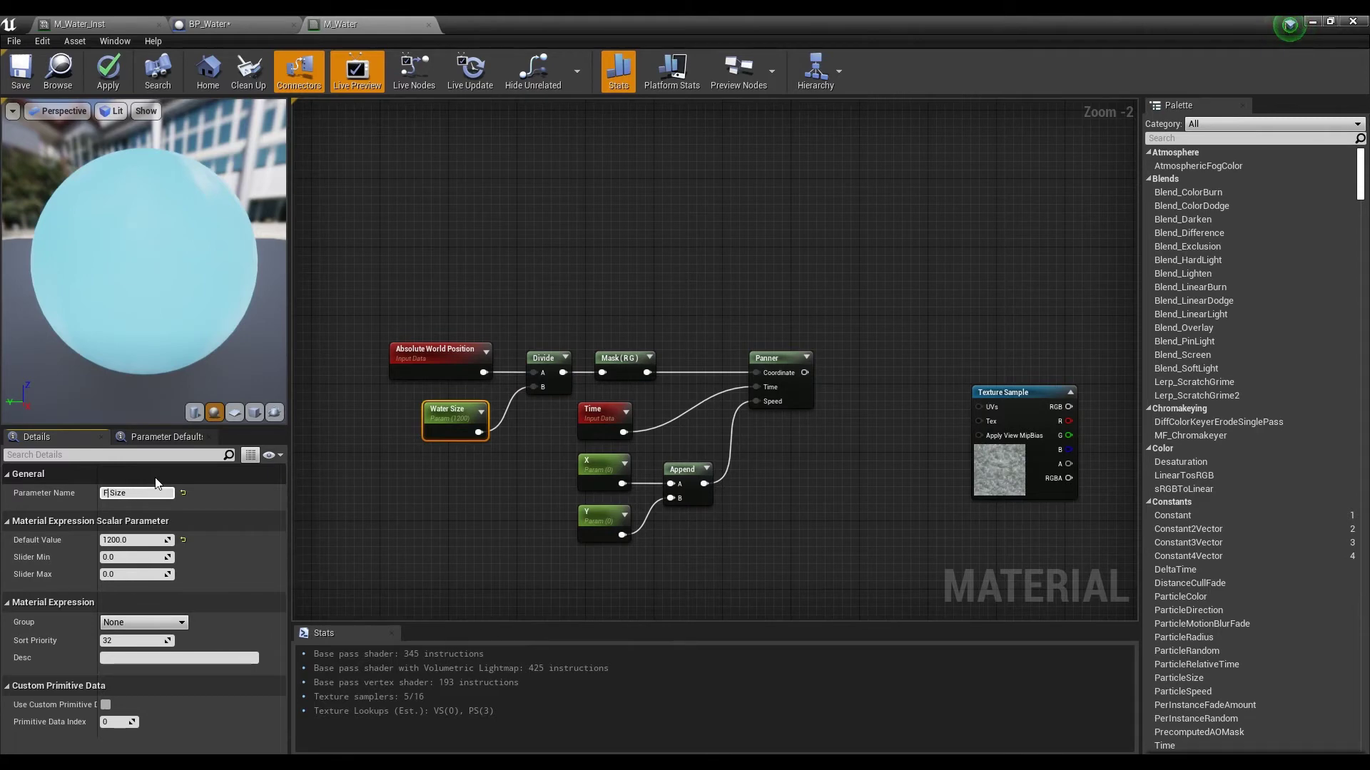
{"action": "type", "text": "oam"}
{"action": "key", "text": "Return"}
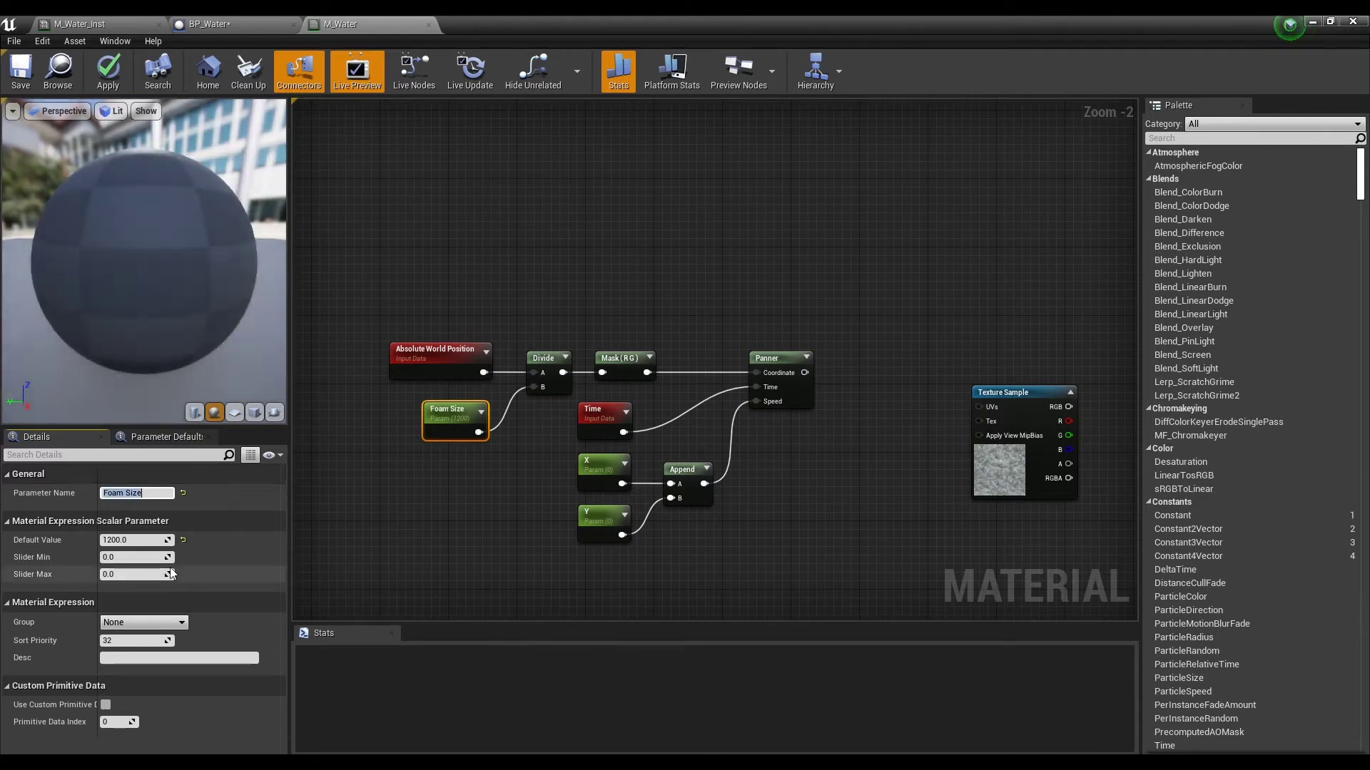
{"action": "left_click", "coordinate": [605, 471]}
{"action": "type", "text": "Foam"}
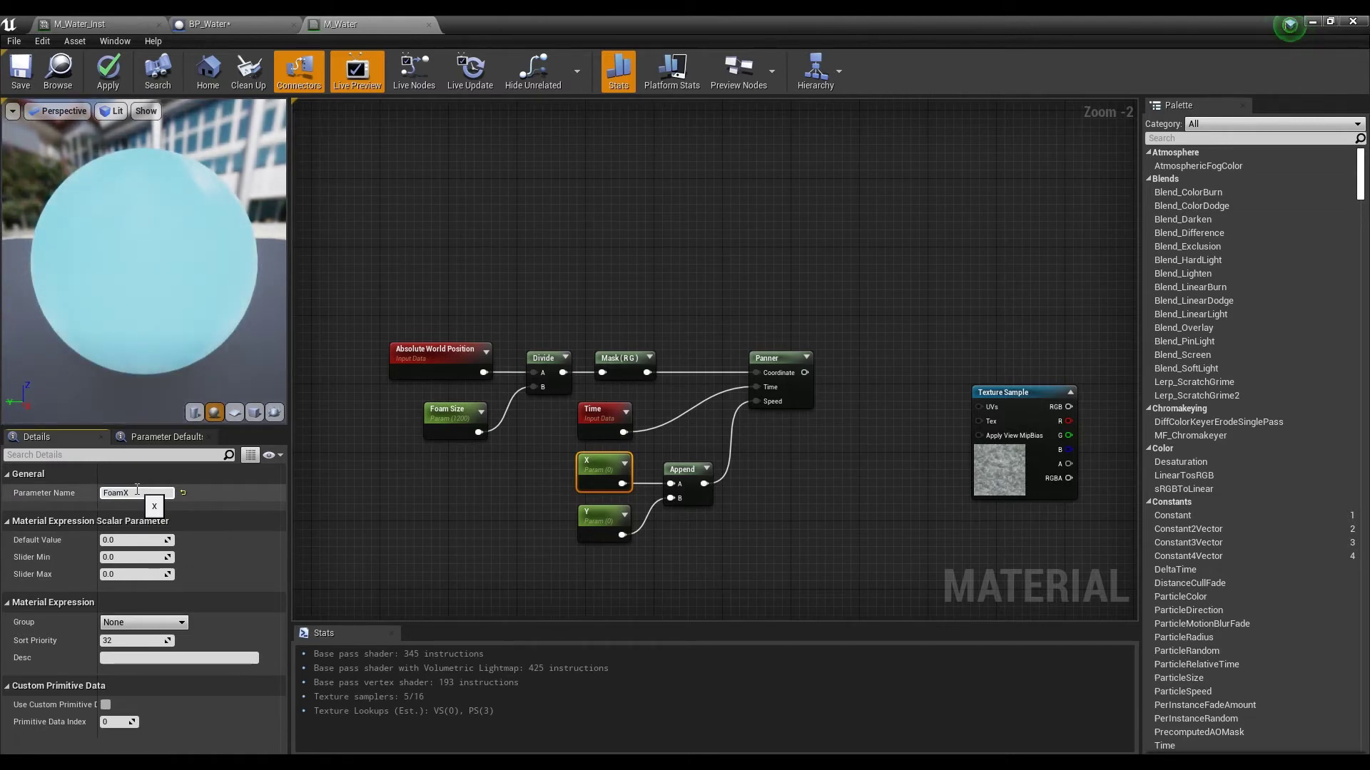
{"action": "type", "text": "X"}
{"action": "key", "text": "Return"}
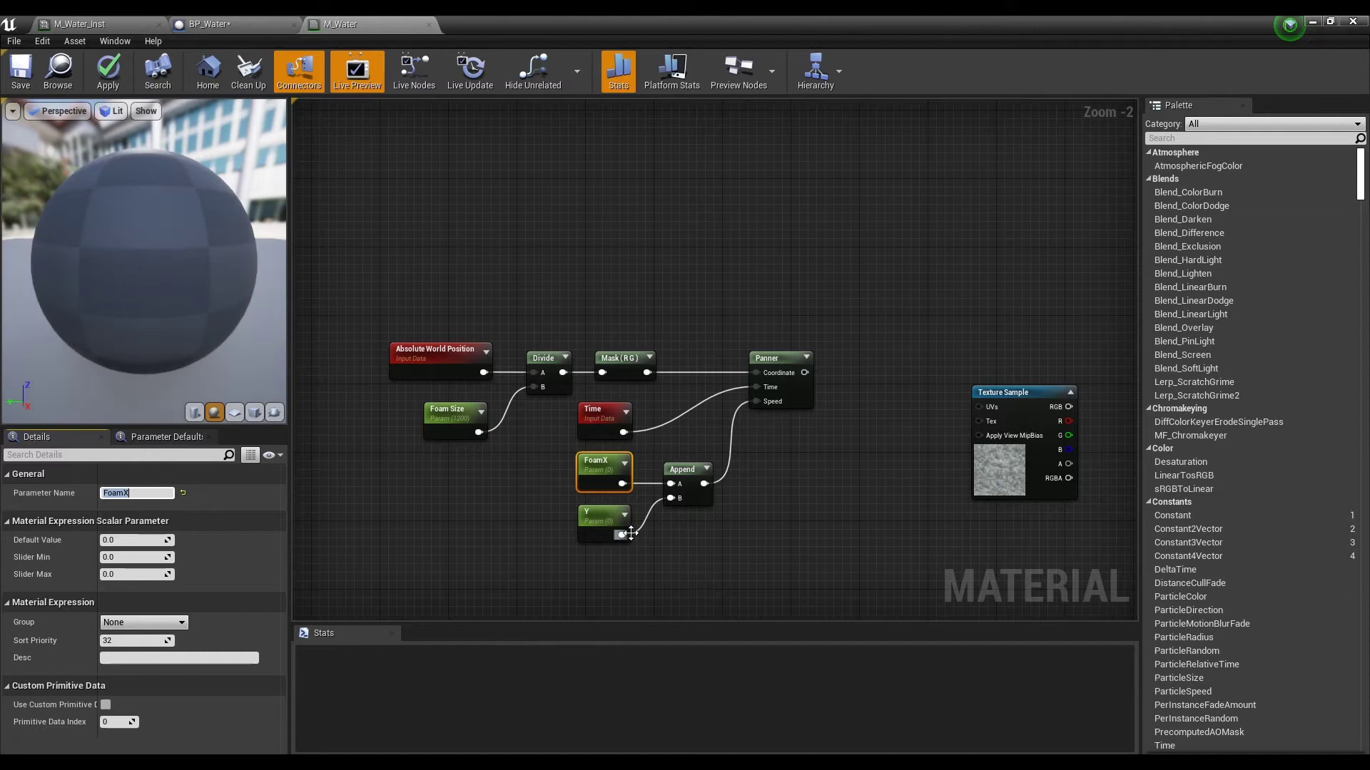
{"action": "left_click", "coordinate": [603, 523]}
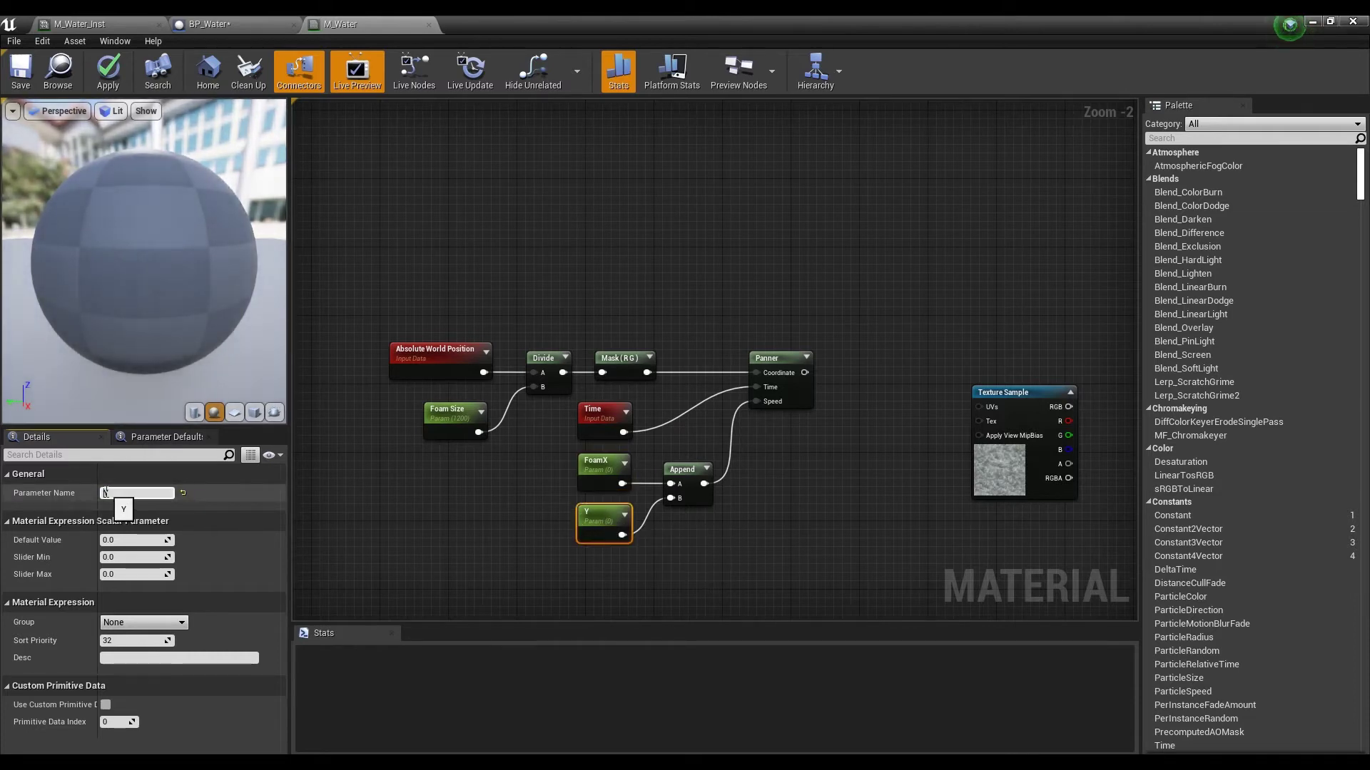
{"action": "left_click", "coordinate": [105, 492]}
{"action": "type", "text": "Foam"}
{"action": "key", "text": "Return"}
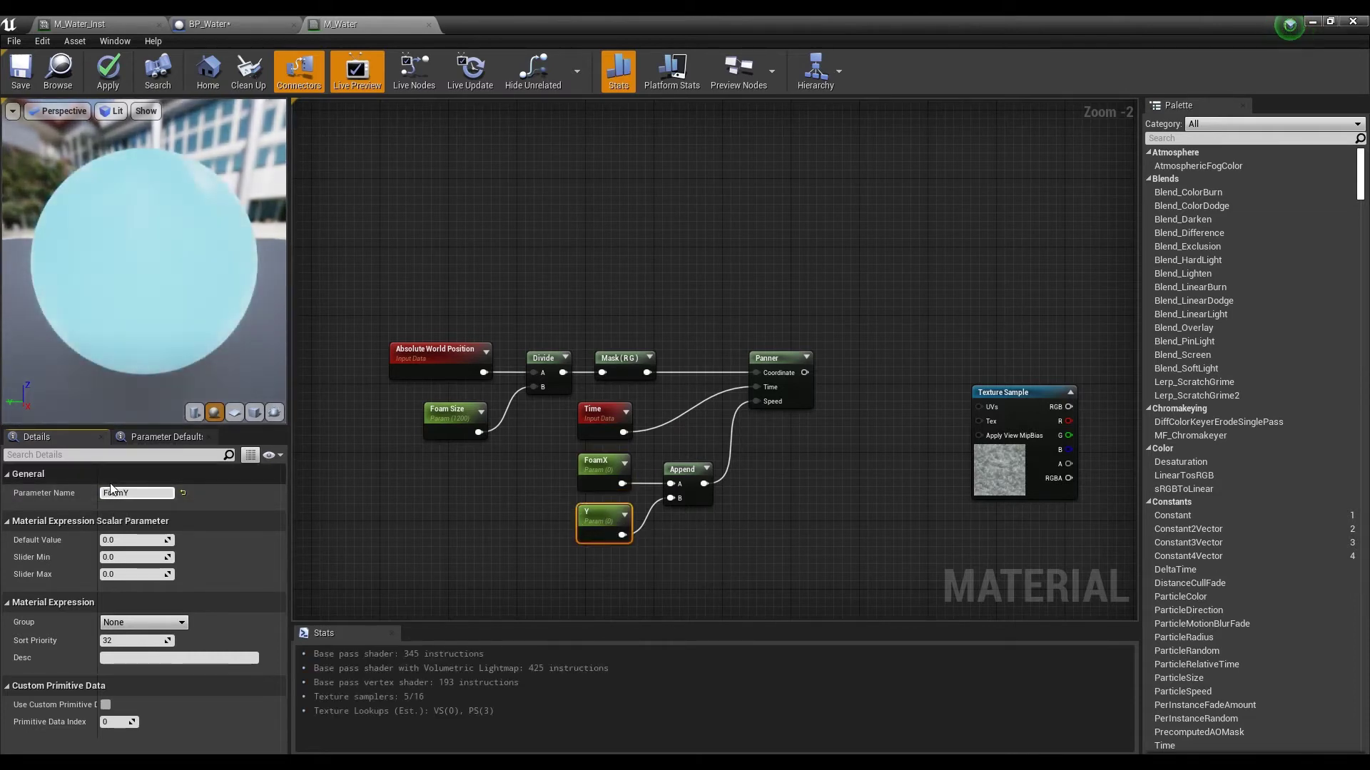
{"action": "key", "text": "Return"}
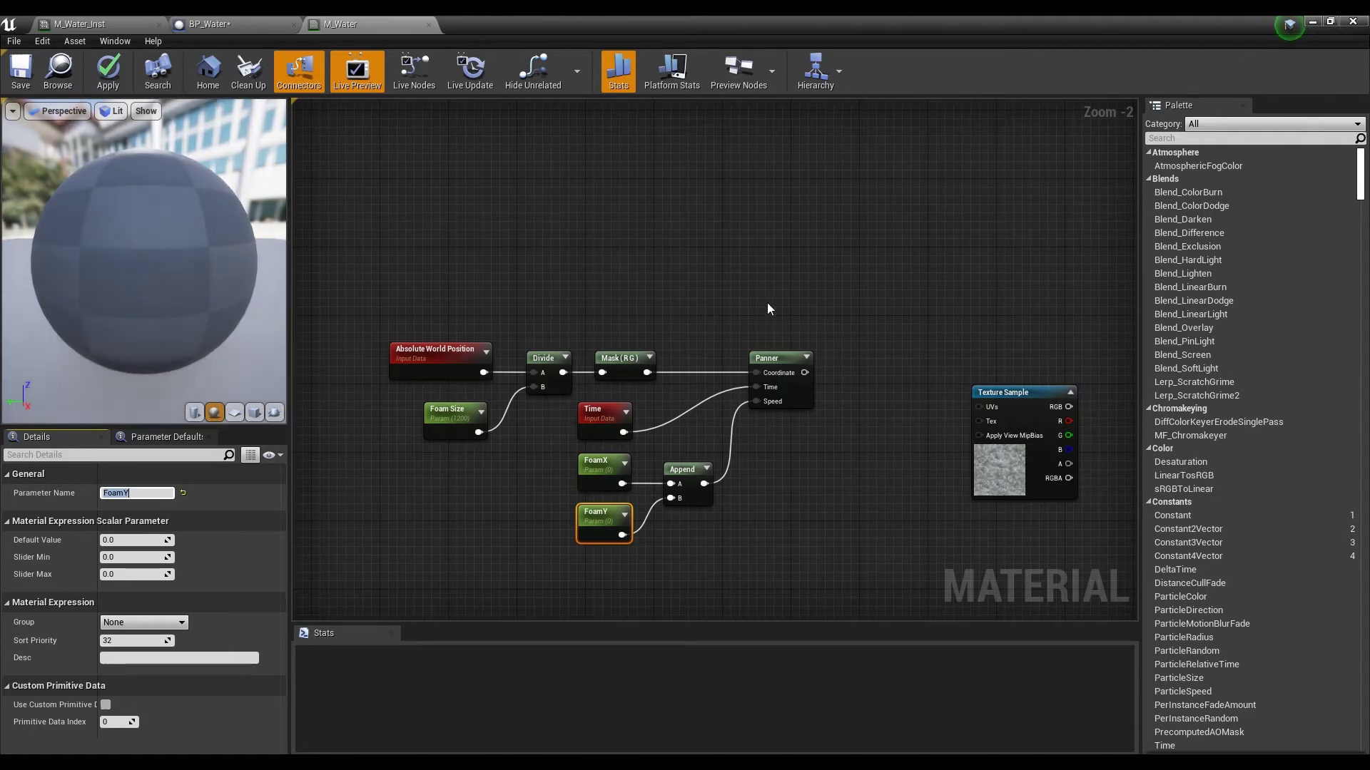
{"action": "left_click", "coordinate": [767, 309]}
Move the foam panning group beside the Texture Sample and wire Panner into its UVs.
{"action": "right_click_drag", "start_coordinate": [781, 305], "coordinate": [789, 209]}
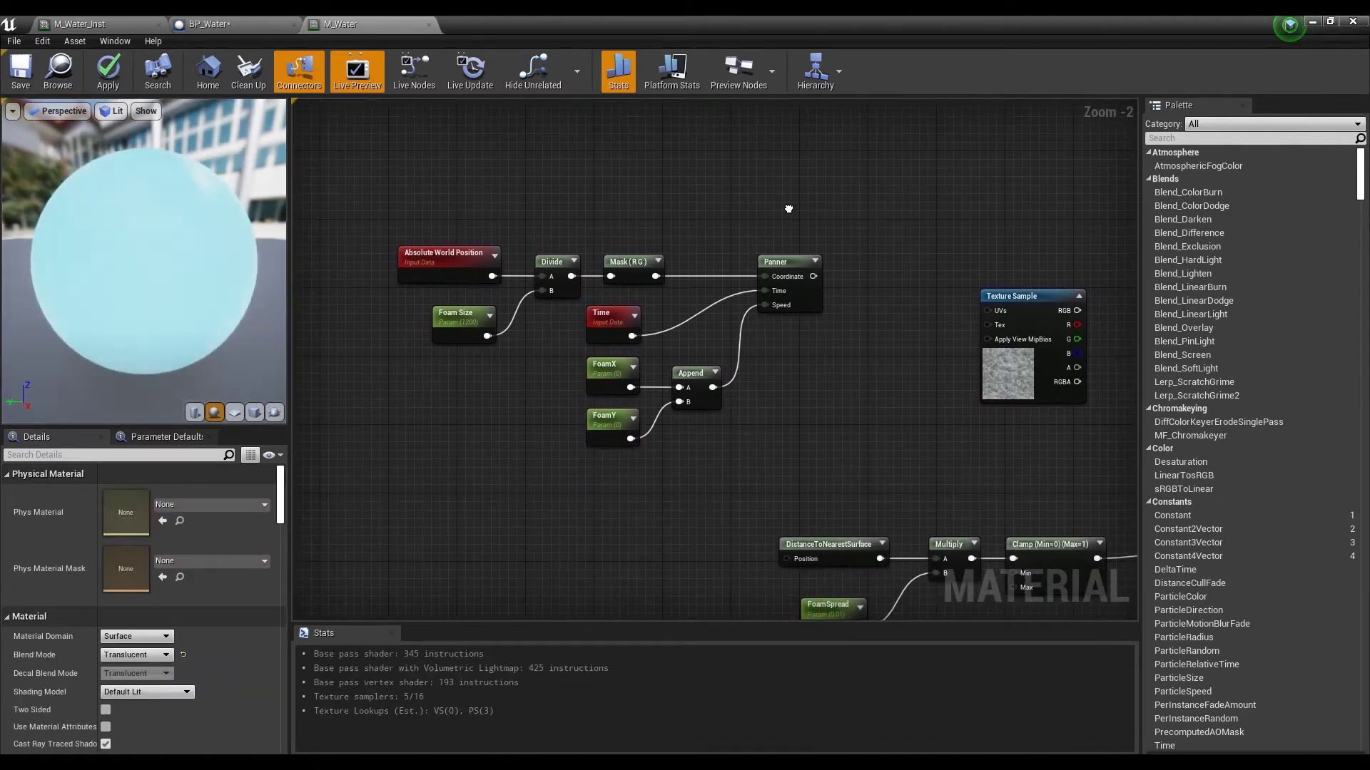
{"action": "left_click_drag", "start_coordinate": [385, 214], "coordinate": [814, 450]}
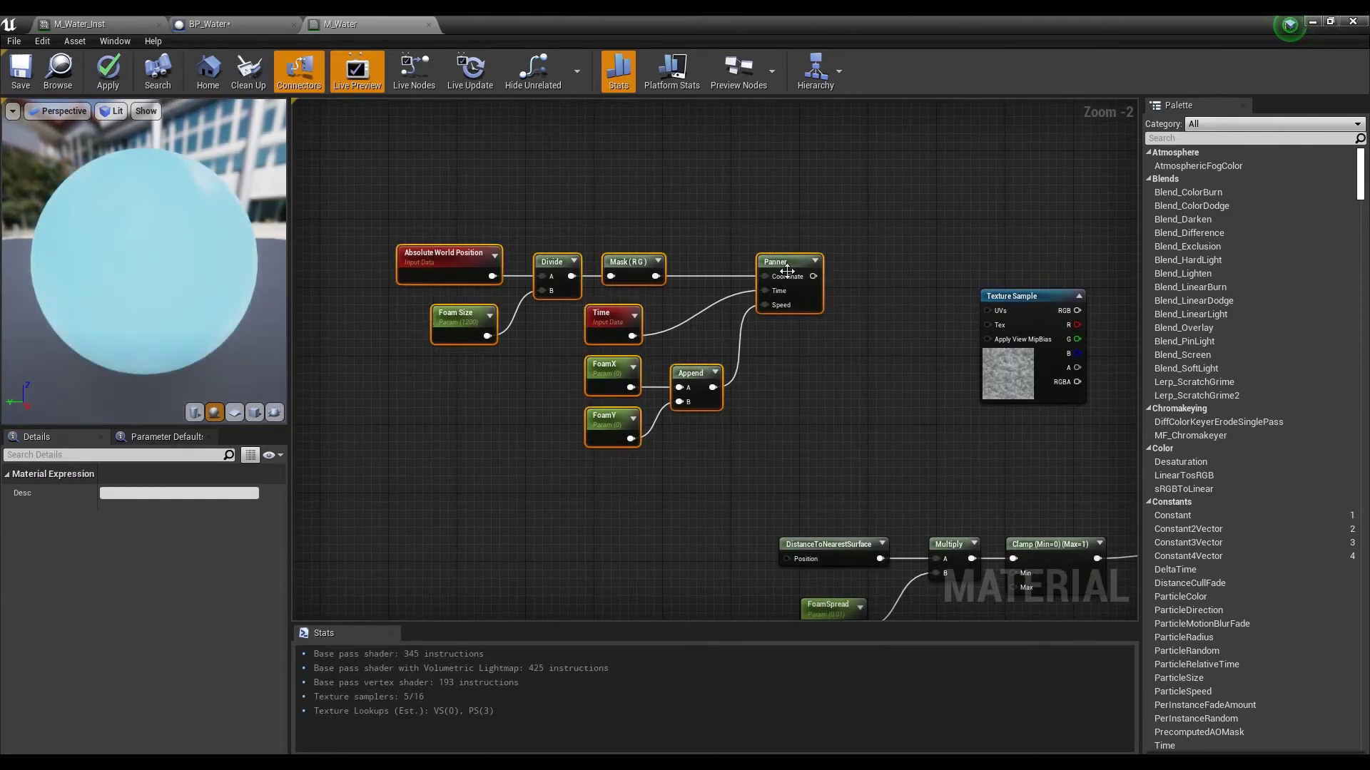
{"action": "left_click_drag", "start_coordinate": [787, 270], "coordinate": [851, 305]}
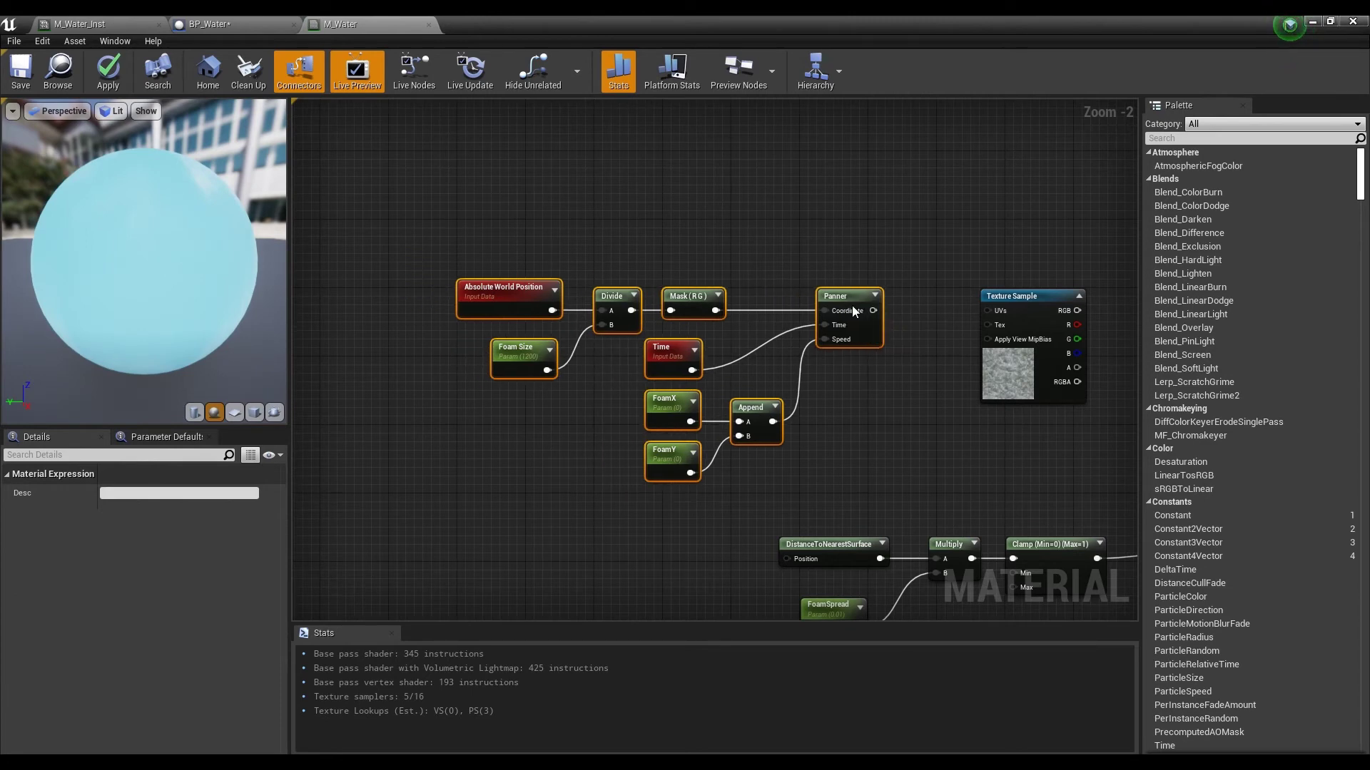
{"action": "right_click_drag", "start_coordinate": [878, 321], "coordinate": [696, 321]}
{"action": "left_click_drag", "start_coordinate": [689, 310], "coordinate": [805, 311]}
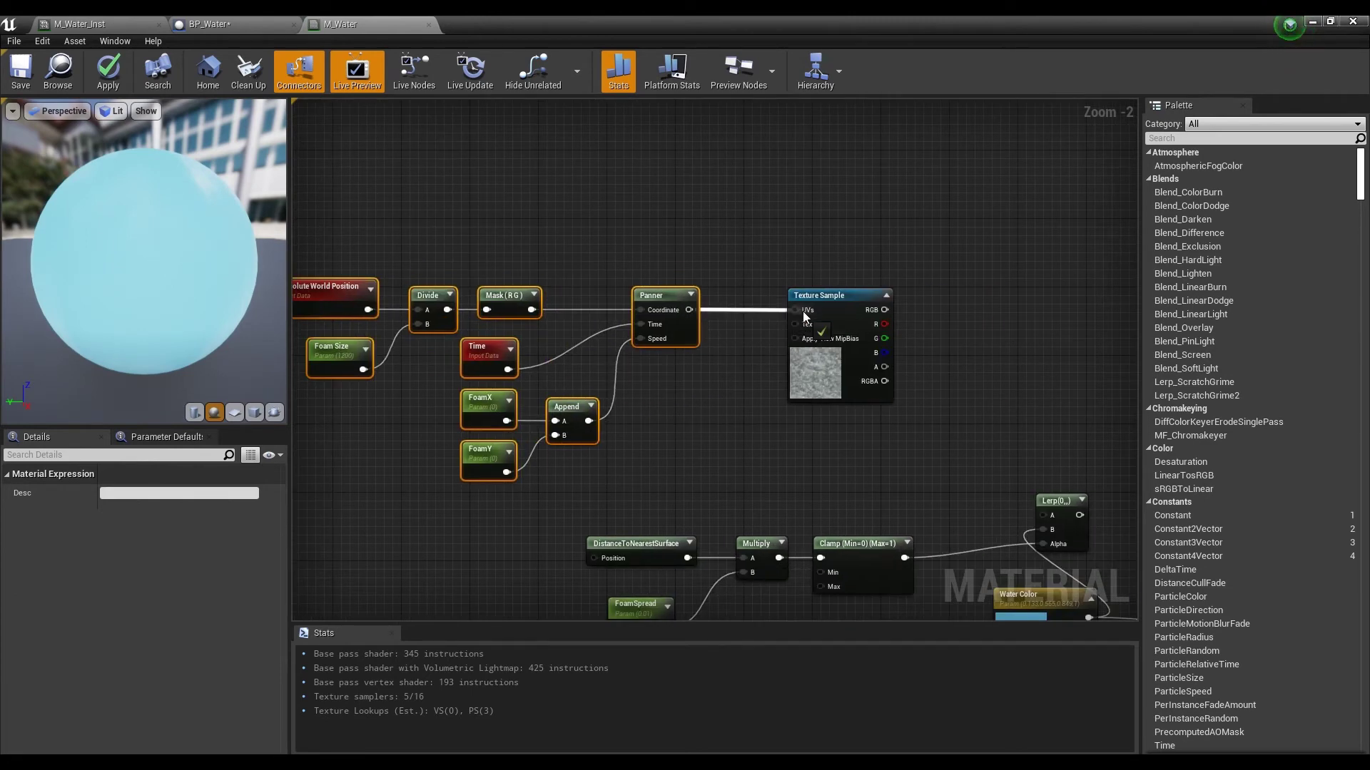
{"action": "right_click_drag", "start_coordinate": [800, 313], "coordinate": [600, 375]}
{"action": "left_click", "coordinate": [600, 353]}
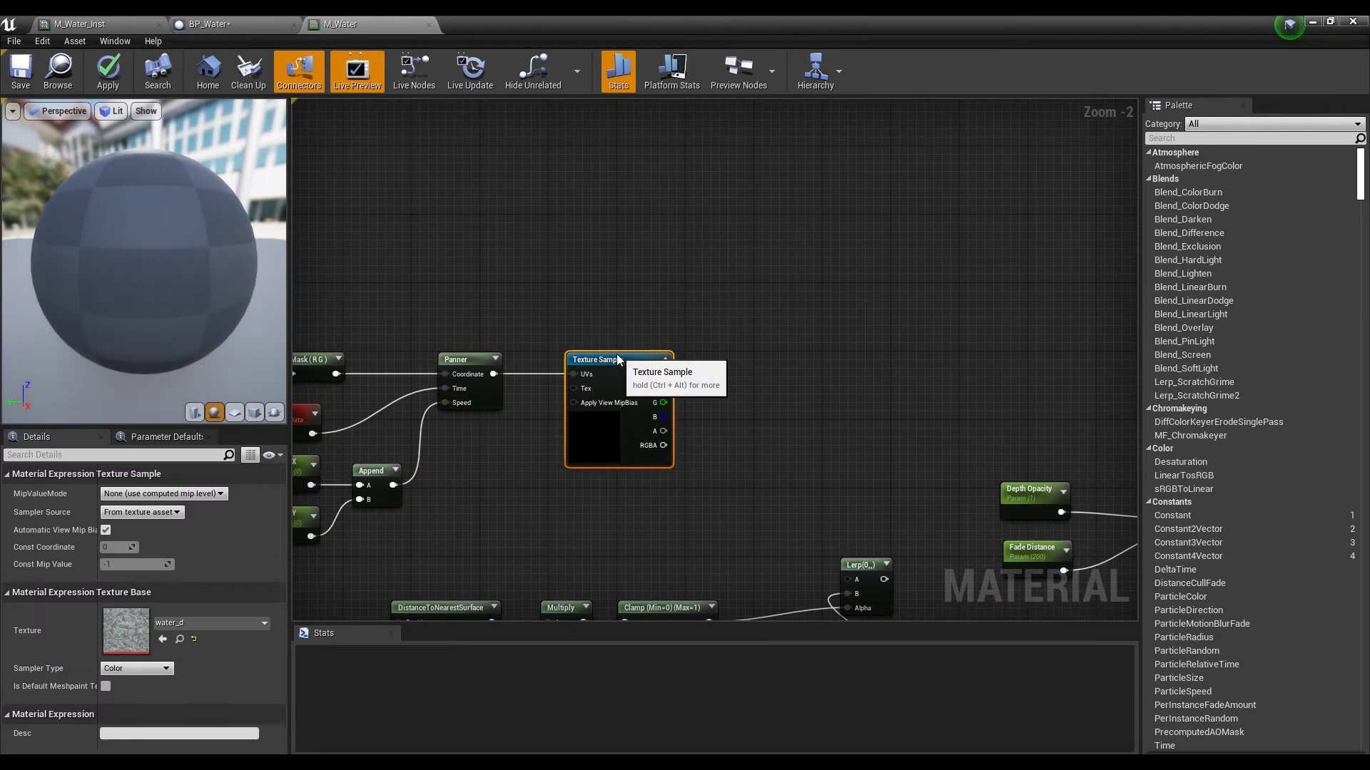
{"action": "left_click", "coordinate": [634, 223]}
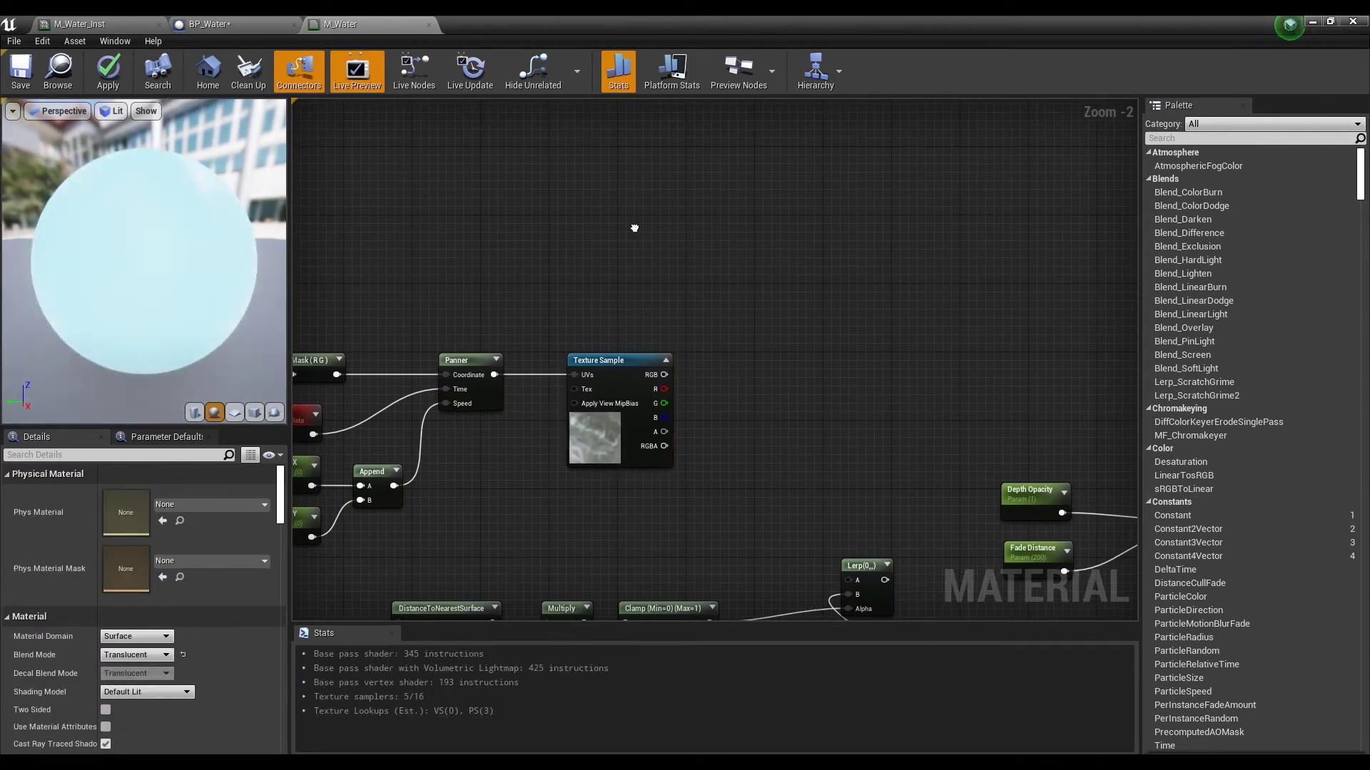
{"action": "right_click_drag", "start_coordinate": [609, 350], "coordinate": [669, 449]}
Create Foam Color and Foam Inner Color vector parameters from Constant3Vector nodes.
{"action": "key", "text": "3"}
{"action": "left_click", "coordinate": [654, 190]}
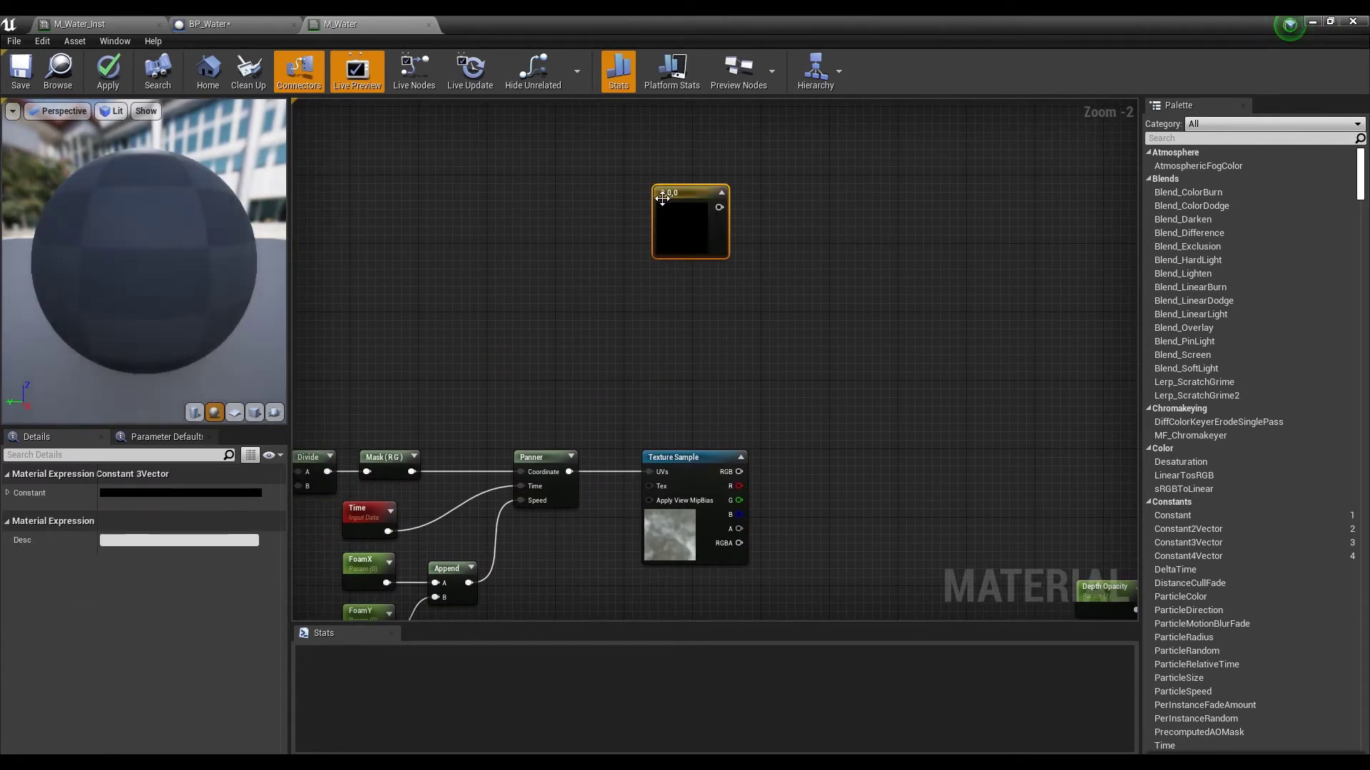
{"action": "right_click", "coordinate": [684, 193]}
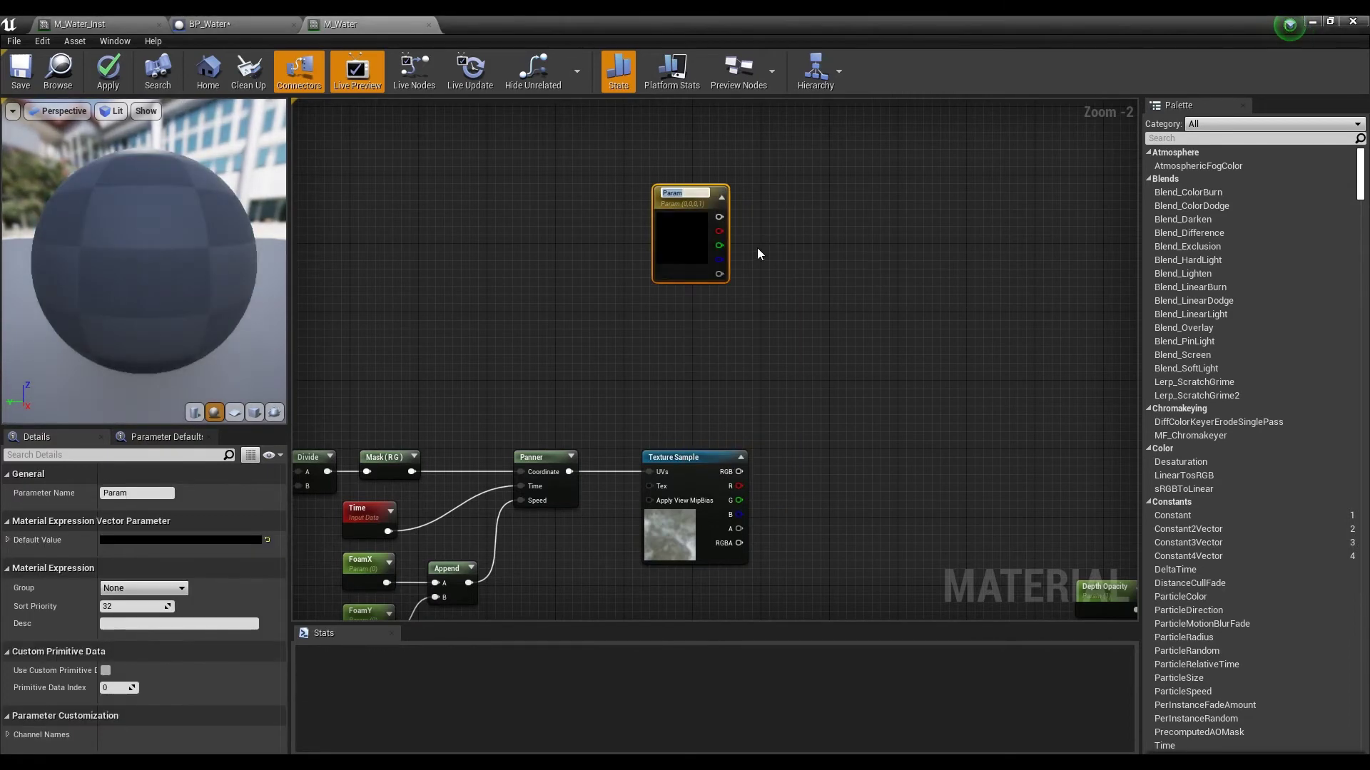
{"action": "type", "text": "Foam"}
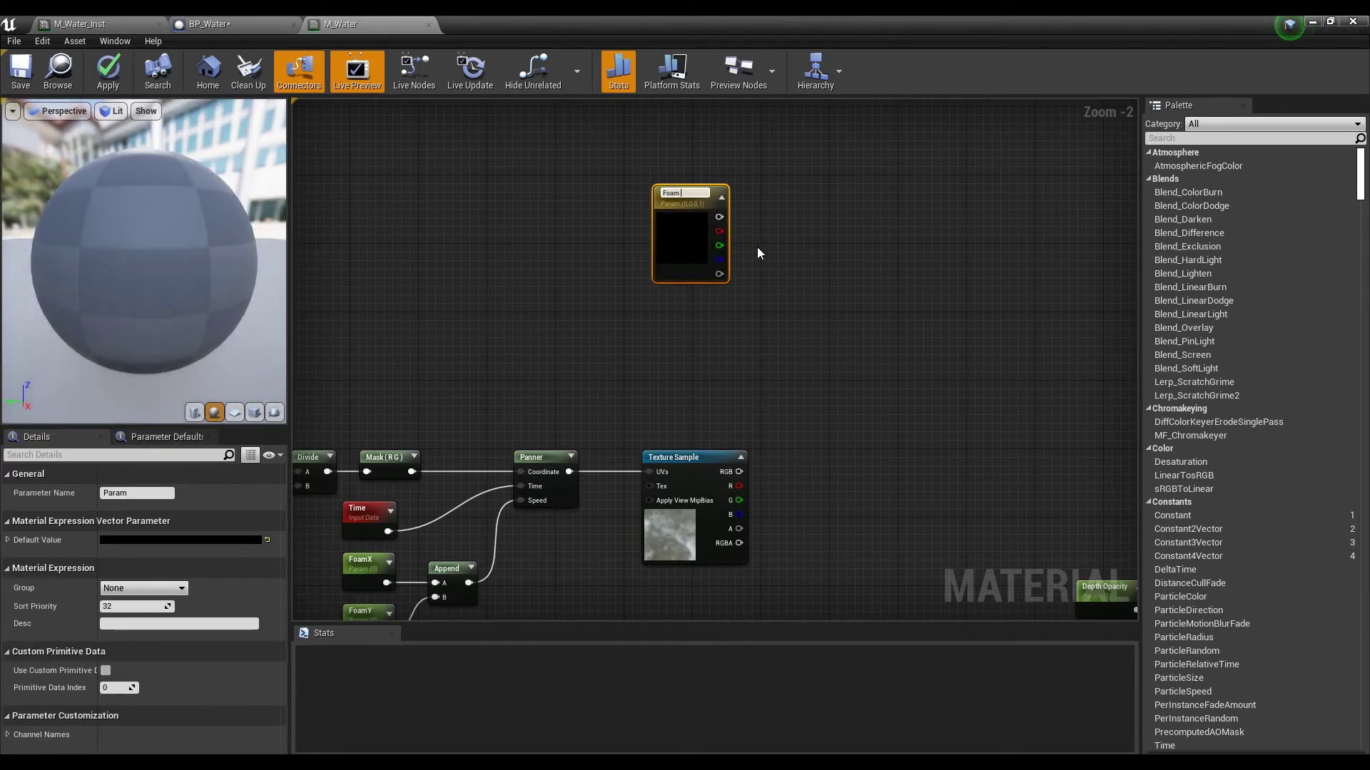
{"action": "type", "text": " Color"}
{"action": "key", "text": "Return"}
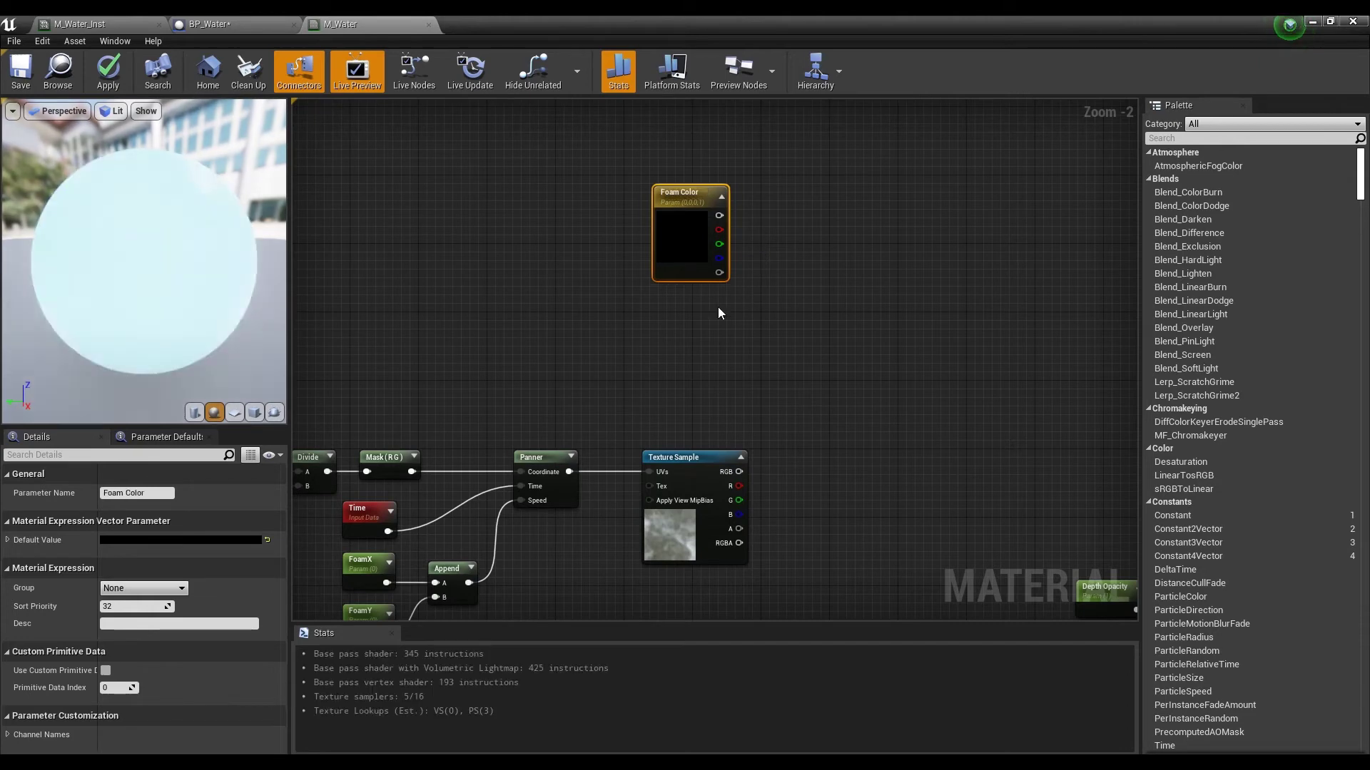
{"action": "left_click", "coordinate": [675, 337]}
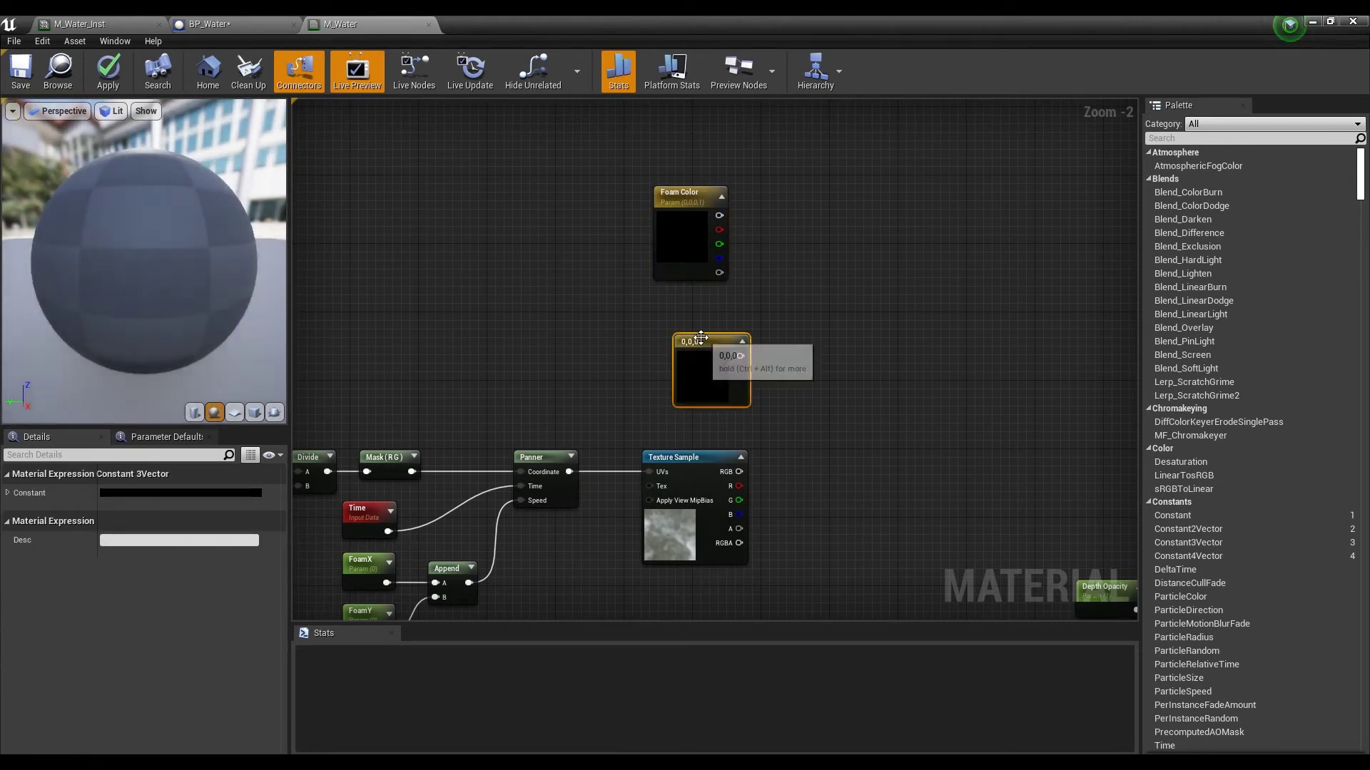
{"action": "right_click", "coordinate": [701, 353]}
{"action": "left_click", "coordinate": [763, 393]}
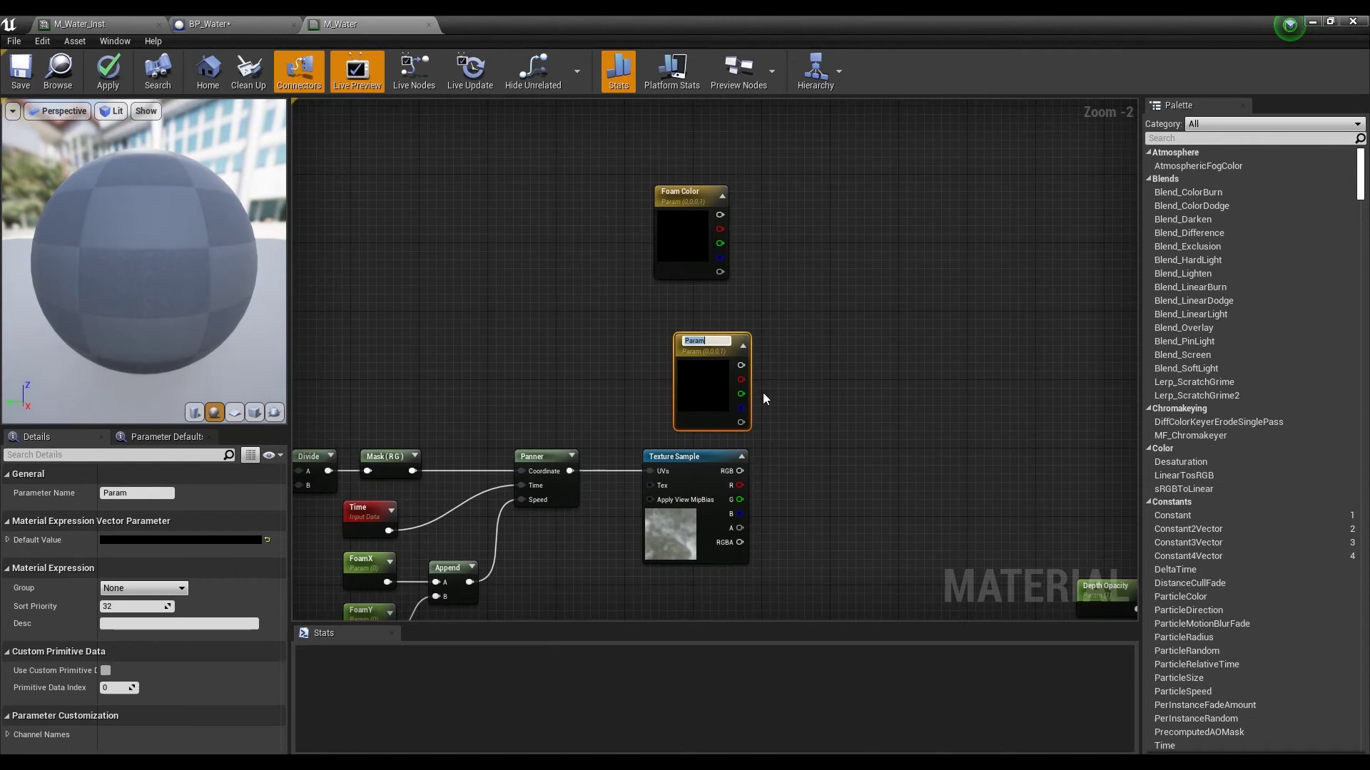
{"action": "type", "text": "Foam"}
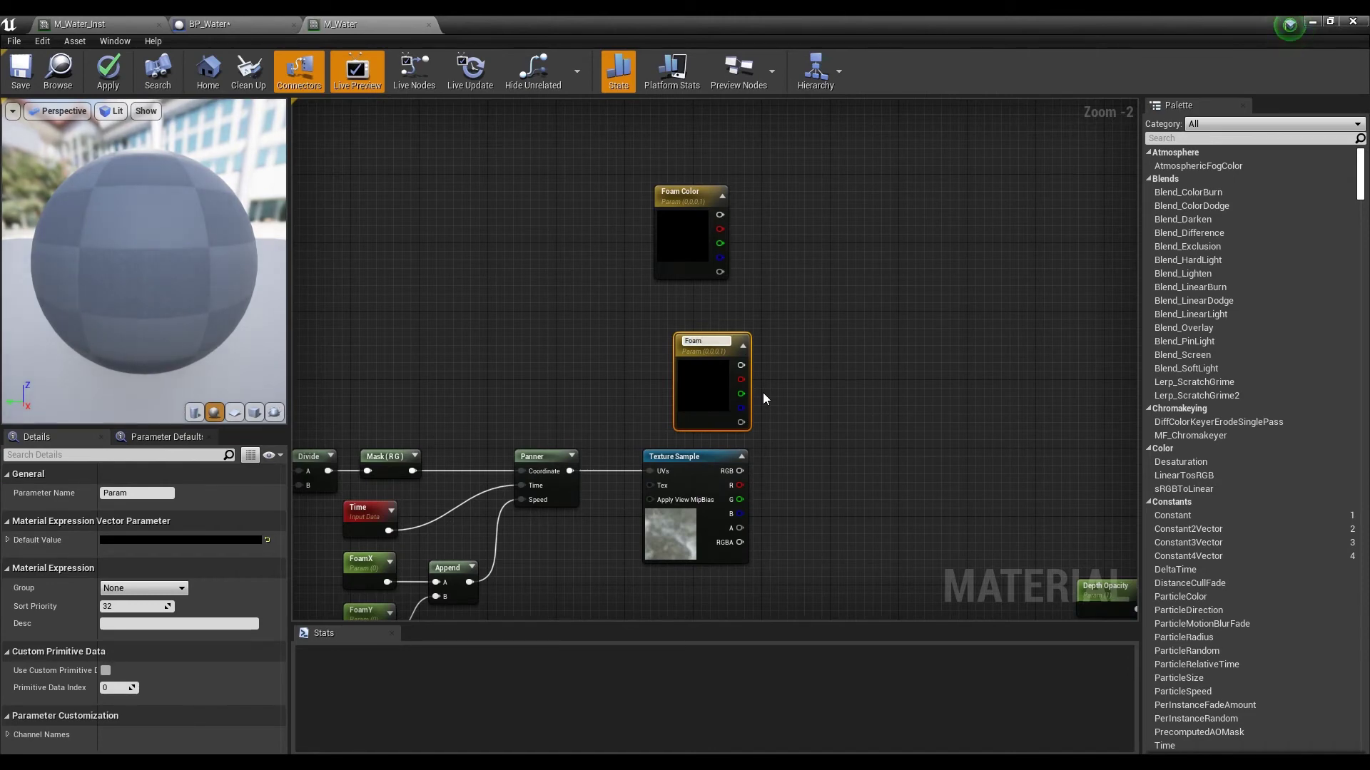
{"action": "type", "text": " Inner Co"}
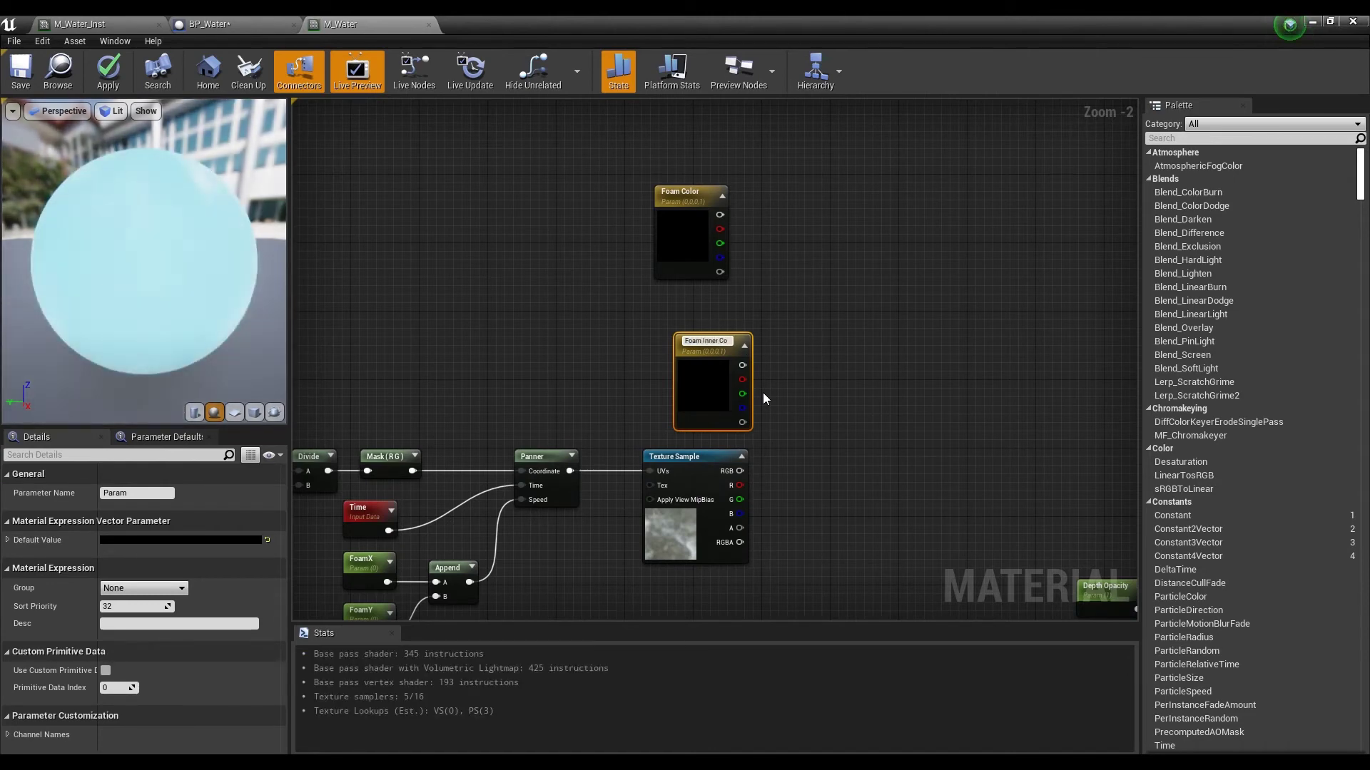
{"action": "type", "text": "lor"}
{"action": "key", "text": "Return"}
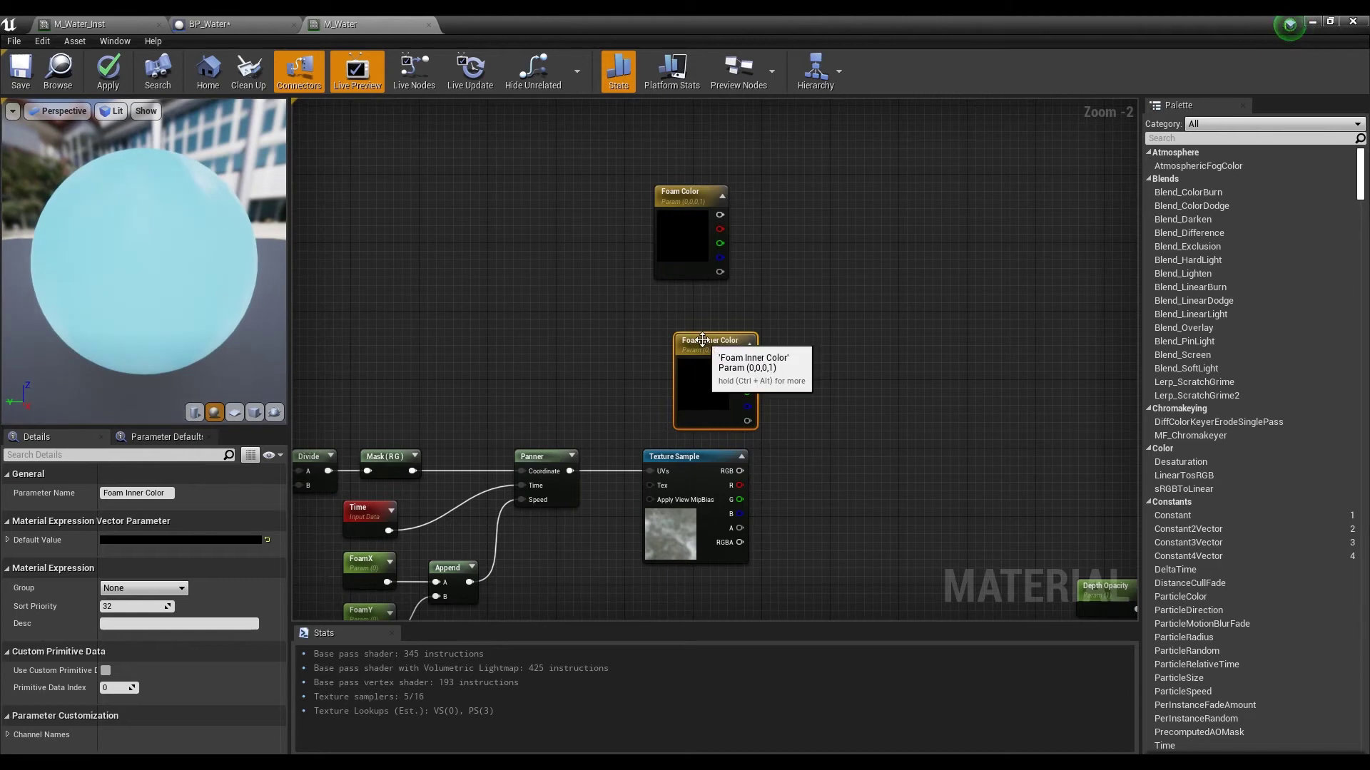
{"action": "left_click_drag", "start_coordinate": [702, 340], "coordinate": [684, 319]}
Set Foam Color's default to a near-white in the Color Picker.
{"action": "left_click", "coordinate": [685, 231]}
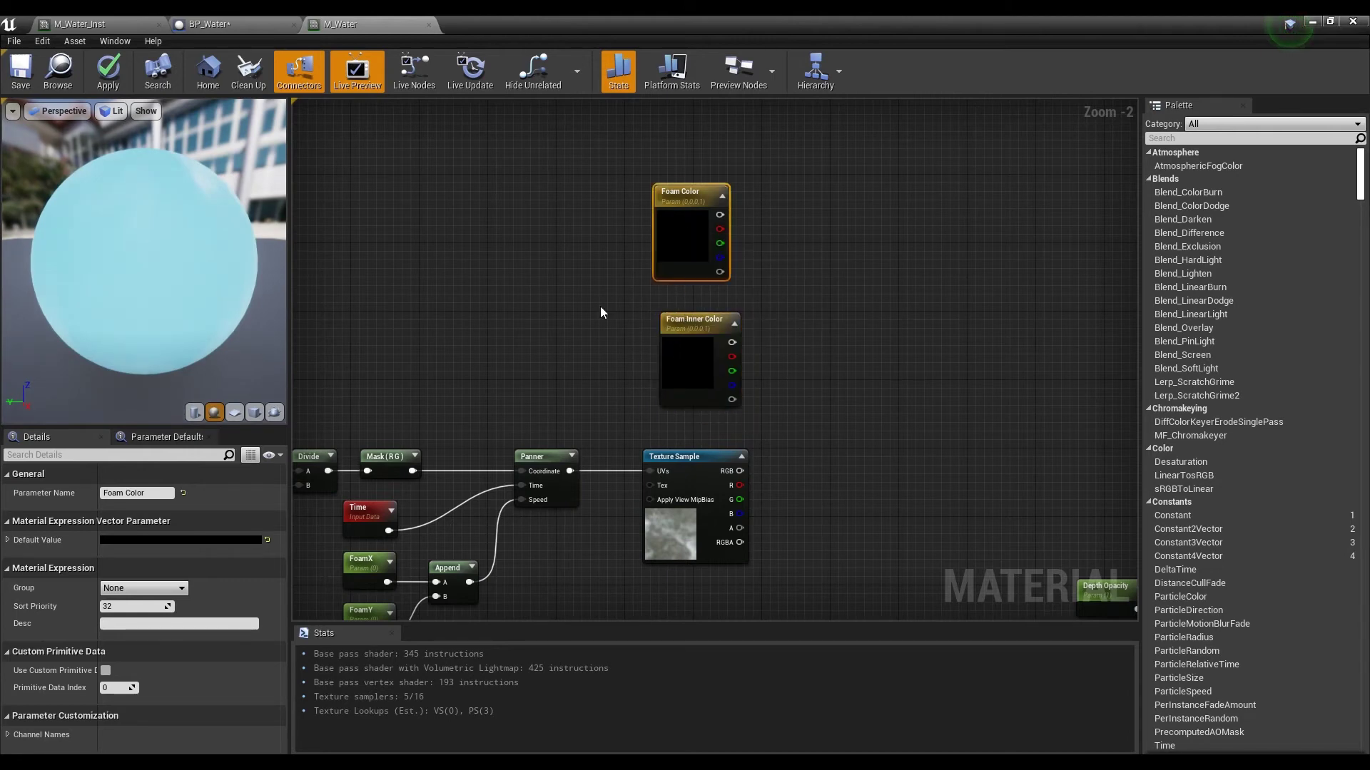
{"action": "left_click", "coordinate": [180, 540]}
{"action": "left_click_drag", "start_coordinate": [393, 556], "coordinate": [396, 453]}
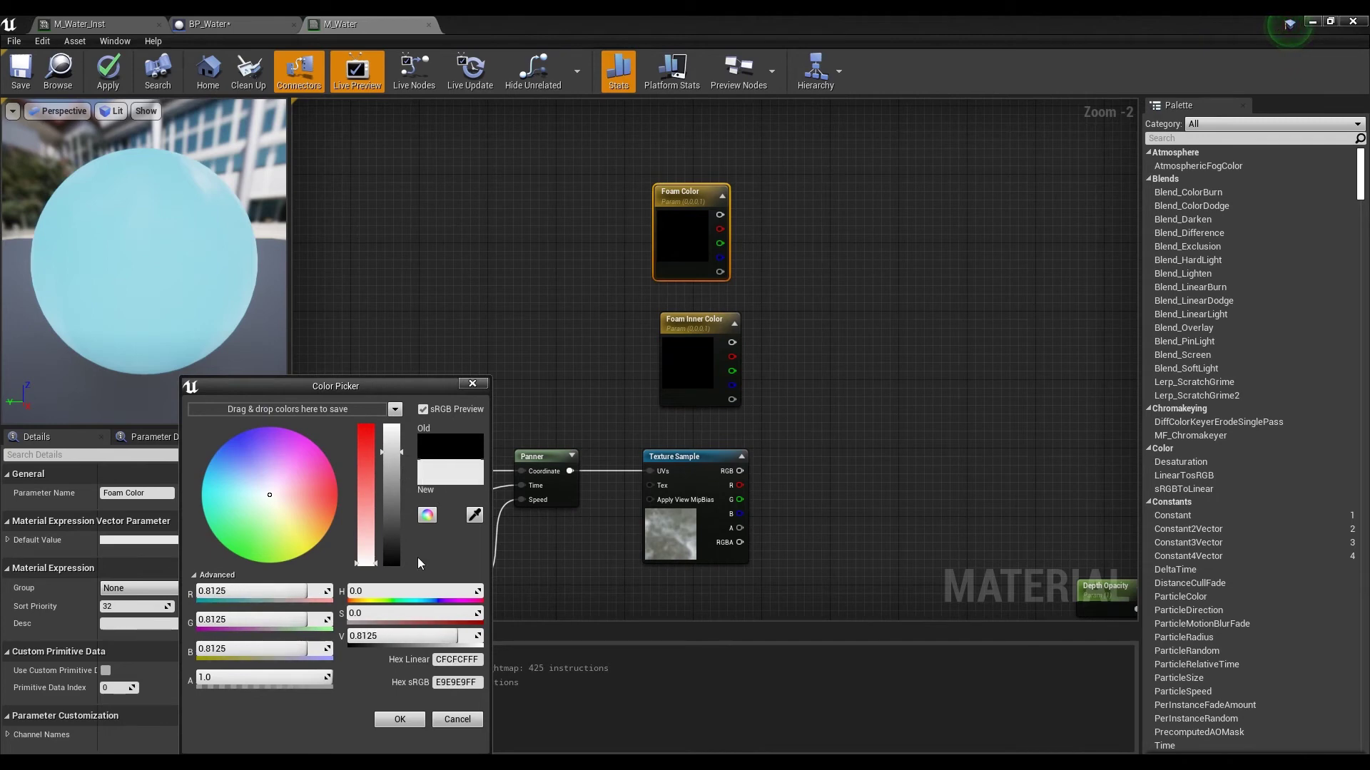
{"action": "left_click", "coordinate": [401, 720]}
Set Foam Inner Color by eyedropping the blue from the Water Color swatch.
{"action": "left_click", "coordinate": [695, 358]}
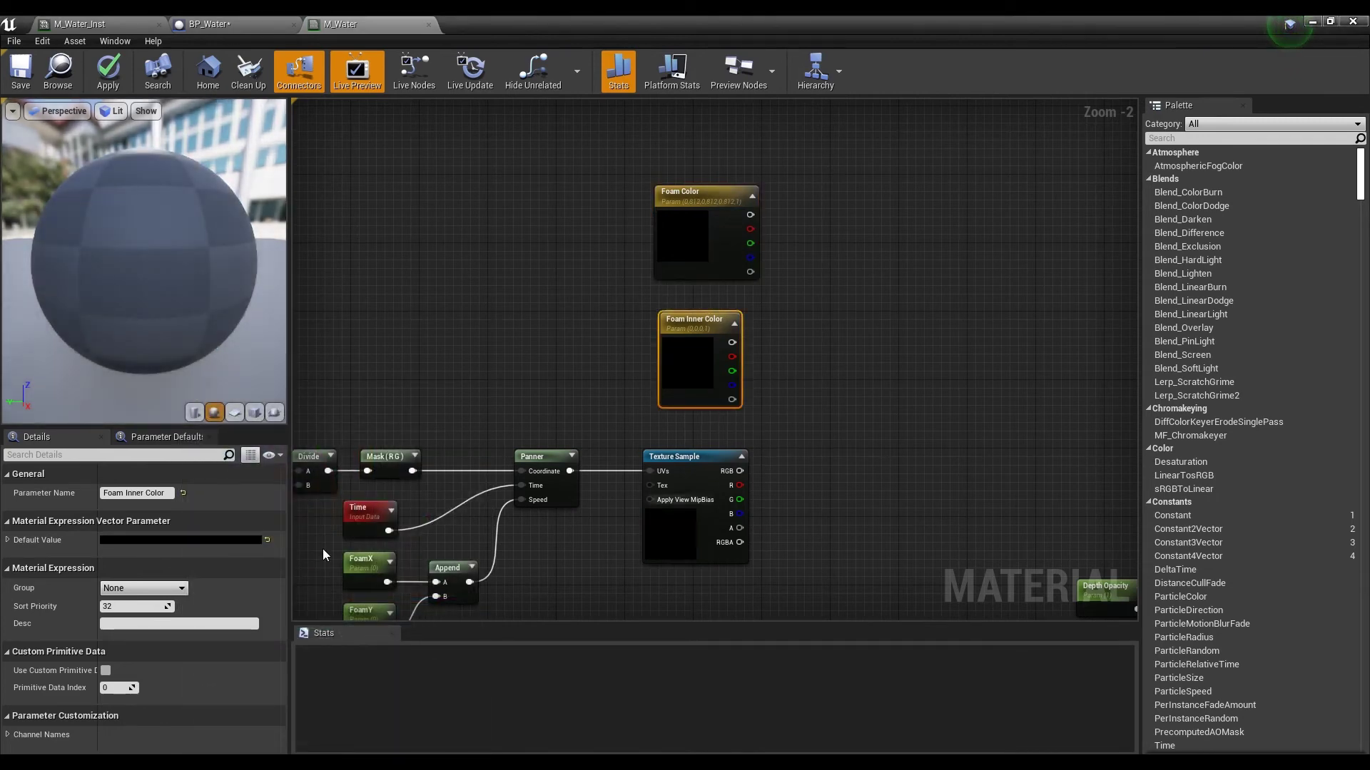
{"action": "left_click", "coordinate": [199, 541]}
{"action": "right_click_drag", "start_coordinate": [749, 567], "coordinate": [522, 492]}
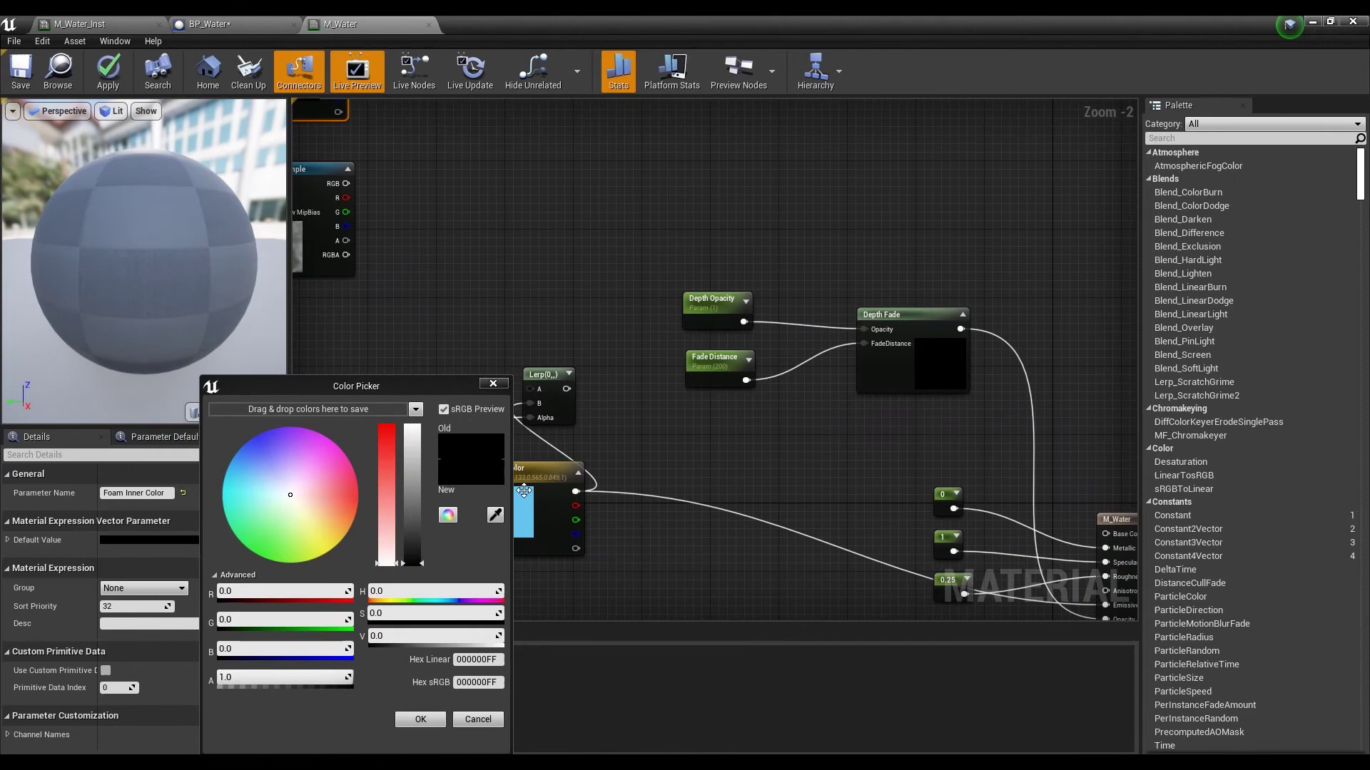
{"action": "left_click", "coordinate": [495, 517]}
{"action": "left_click", "coordinate": [525, 511]}
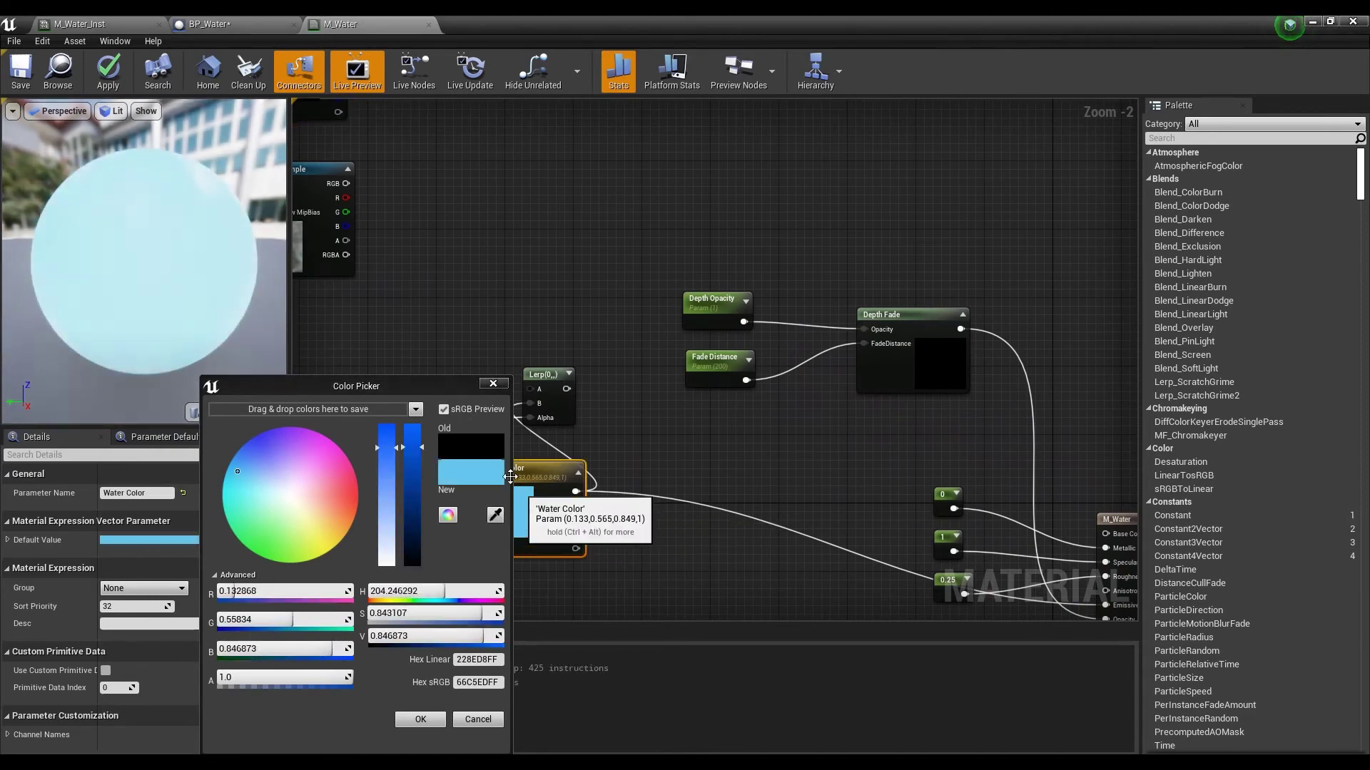
{"action": "left_click", "coordinate": [421, 720]}
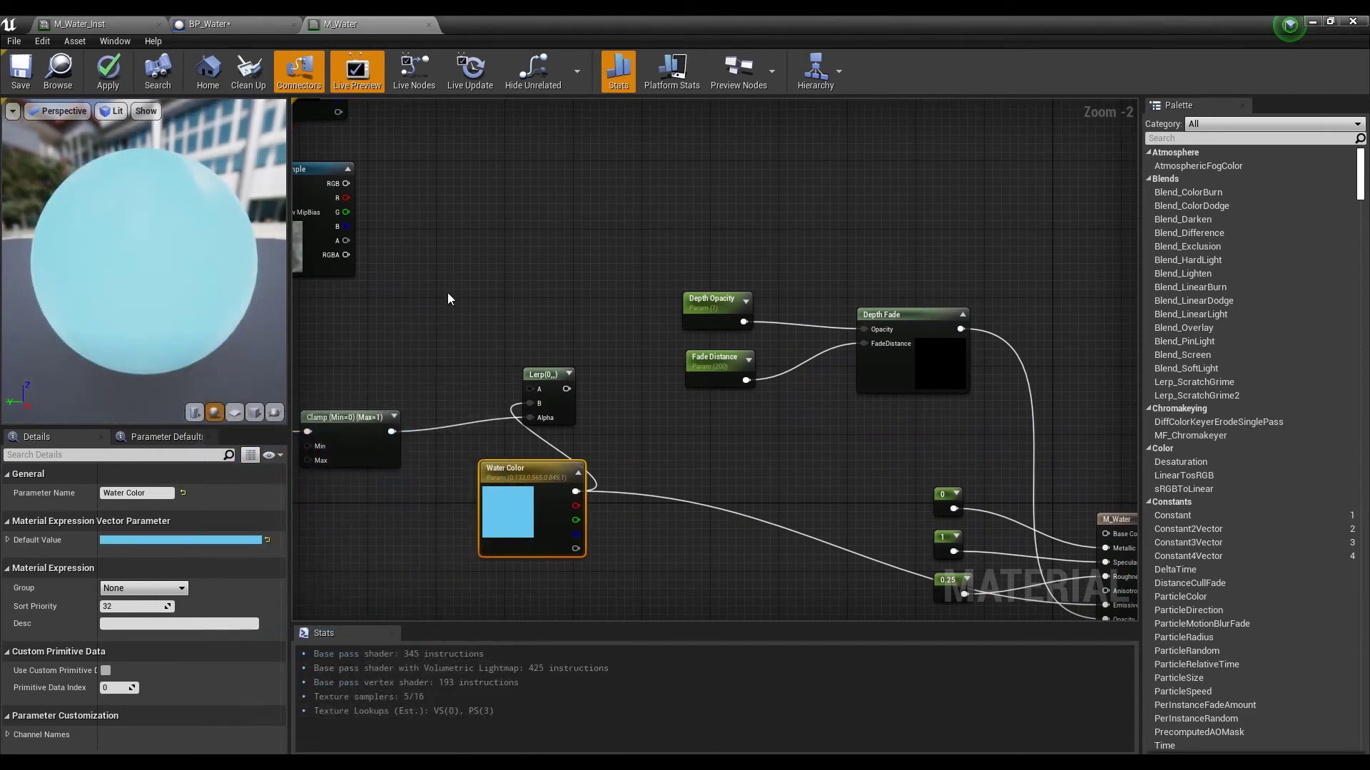
{"action": "right_click_drag", "start_coordinate": [448, 293], "coordinate": [796, 525]}
Add a OneMinus node fed by the foam Texture Sample's red channel.
{"action": "right_click_drag", "start_coordinate": [824, 230], "coordinate": [816, 252]}
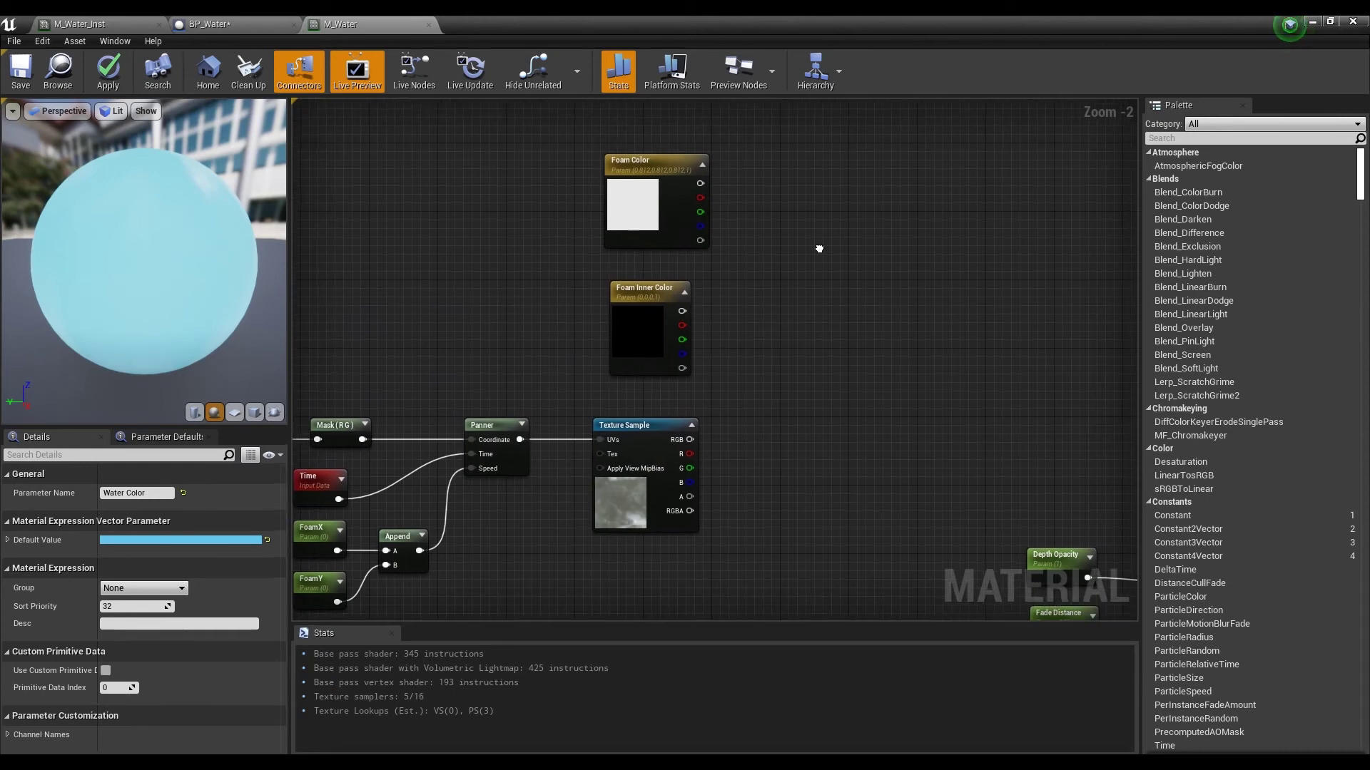
{"action": "left_click", "coordinate": [741, 404]}
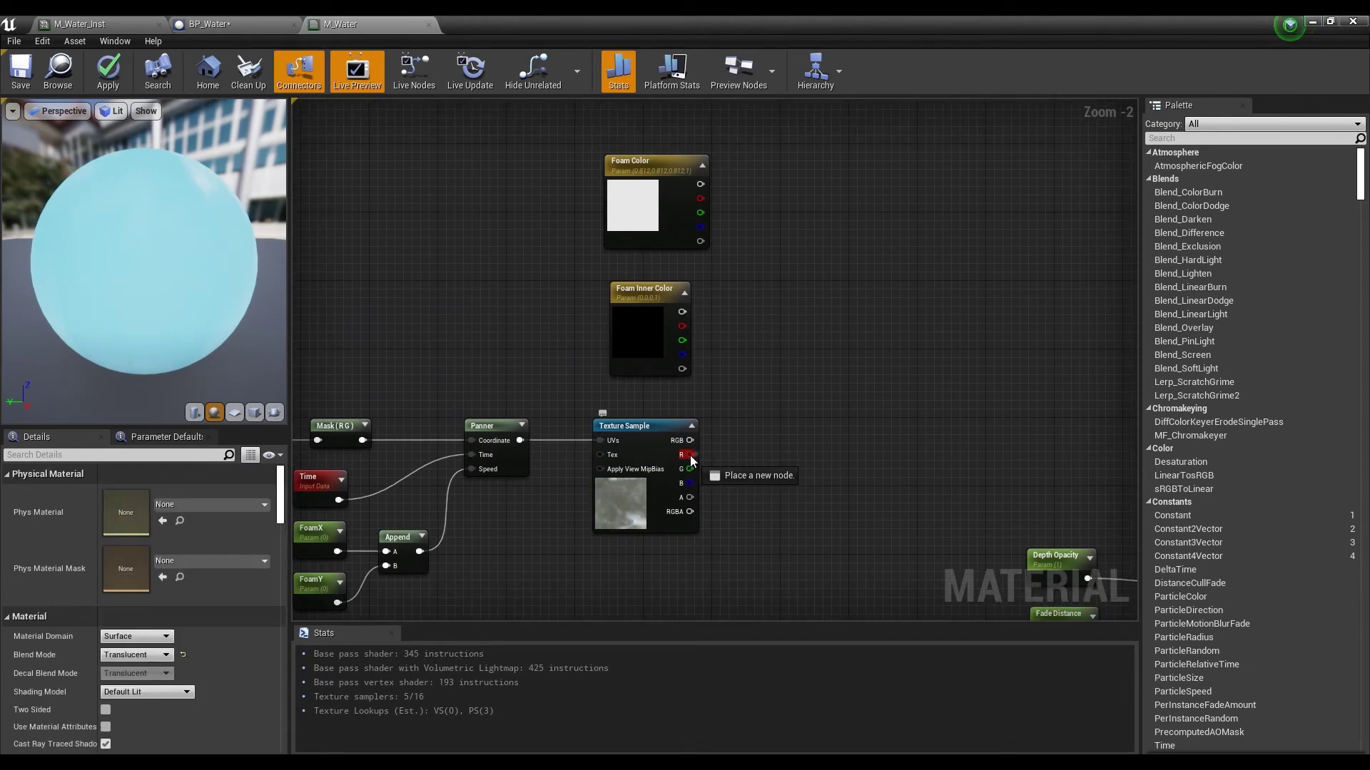
{"action": "right_click", "coordinate": [756, 390]}
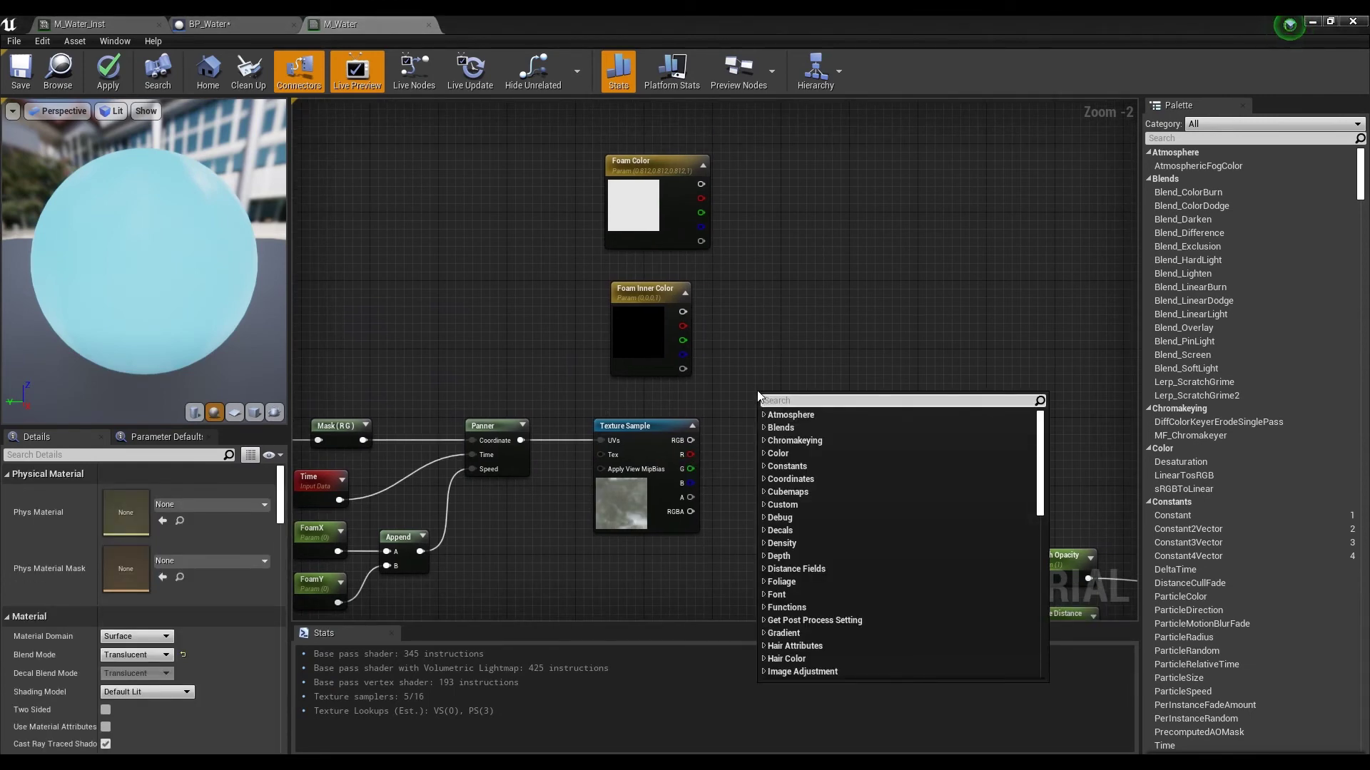
{"action": "type", "text": "1-"}
{"action": "key", "text": "Return"}
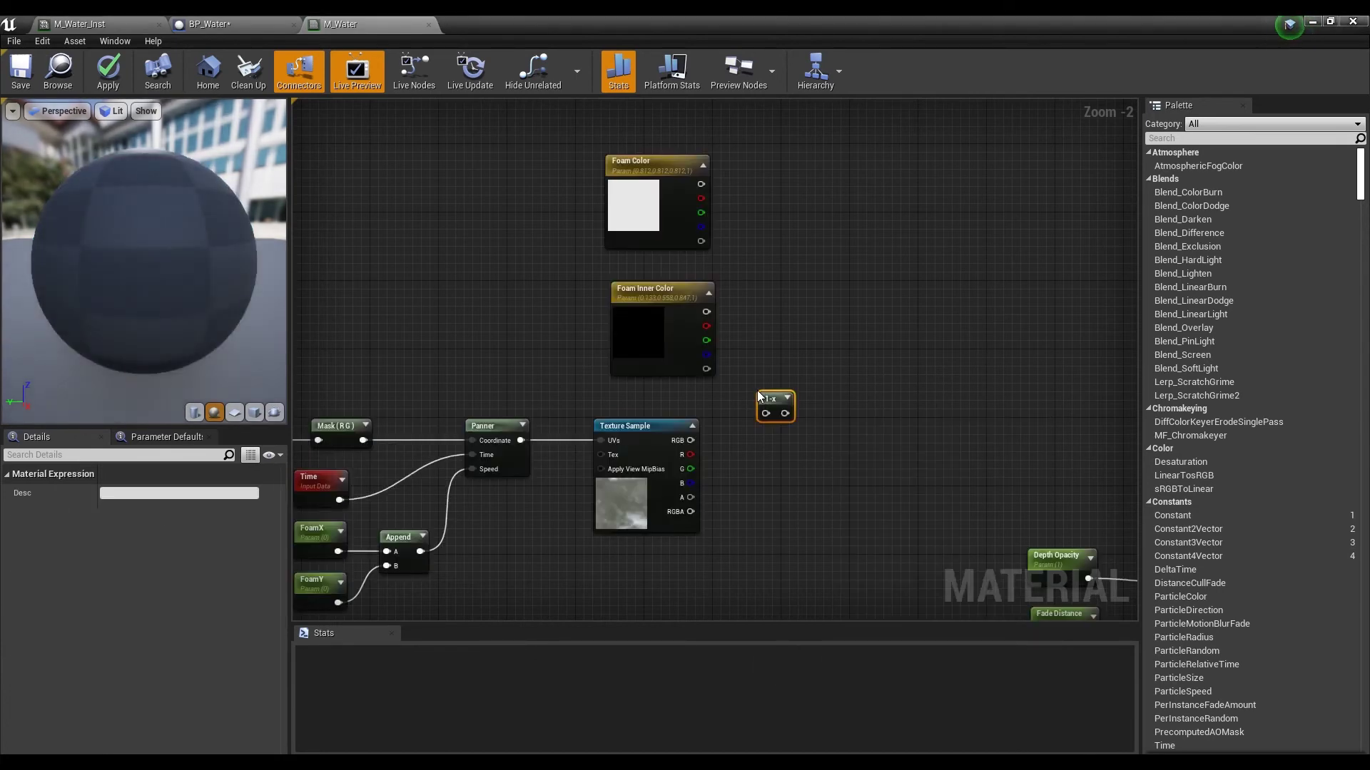
{"action": "left_click_drag", "start_coordinate": [690, 455], "coordinate": [762, 404]}
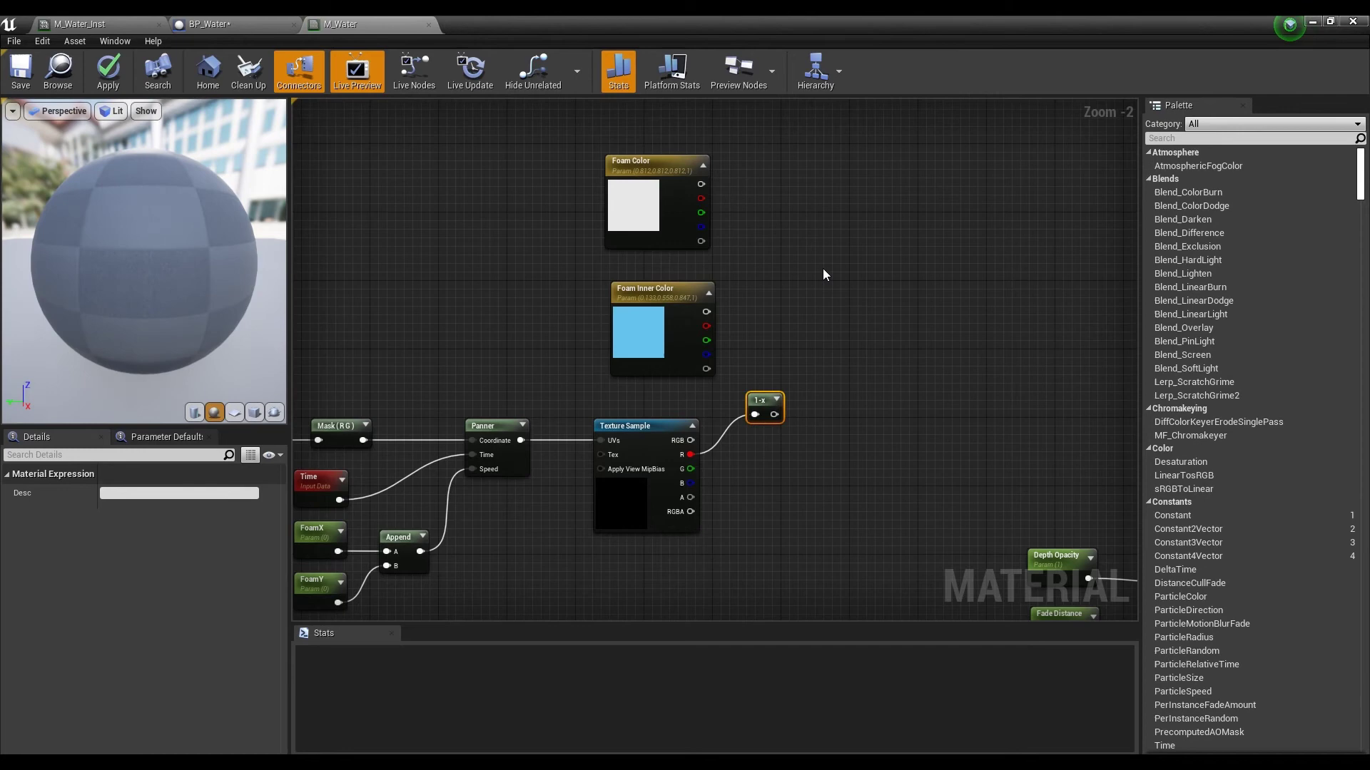
Add a Lerp with Foam Color in A, Foam Inner Color in B and the inverted red channel as Alpha.
{"action": "key", "text": "l"}
{"action": "left_click", "coordinate": [822, 269]}
{"action": "left_click_drag", "start_coordinate": [702, 185], "coordinate": [839, 290]}
{"action": "left_click_drag", "start_coordinate": [705, 312], "coordinate": [831, 304]}
{"action": "mouse_move", "coordinate": [773, 413]}
{"action": "left_mouse_down"}
{"action": "mouse_move", "coordinate": [831, 317]}
{"action": "mouse_move", "coordinate": [833, 285]}
{"action": "left_mouse_up"}
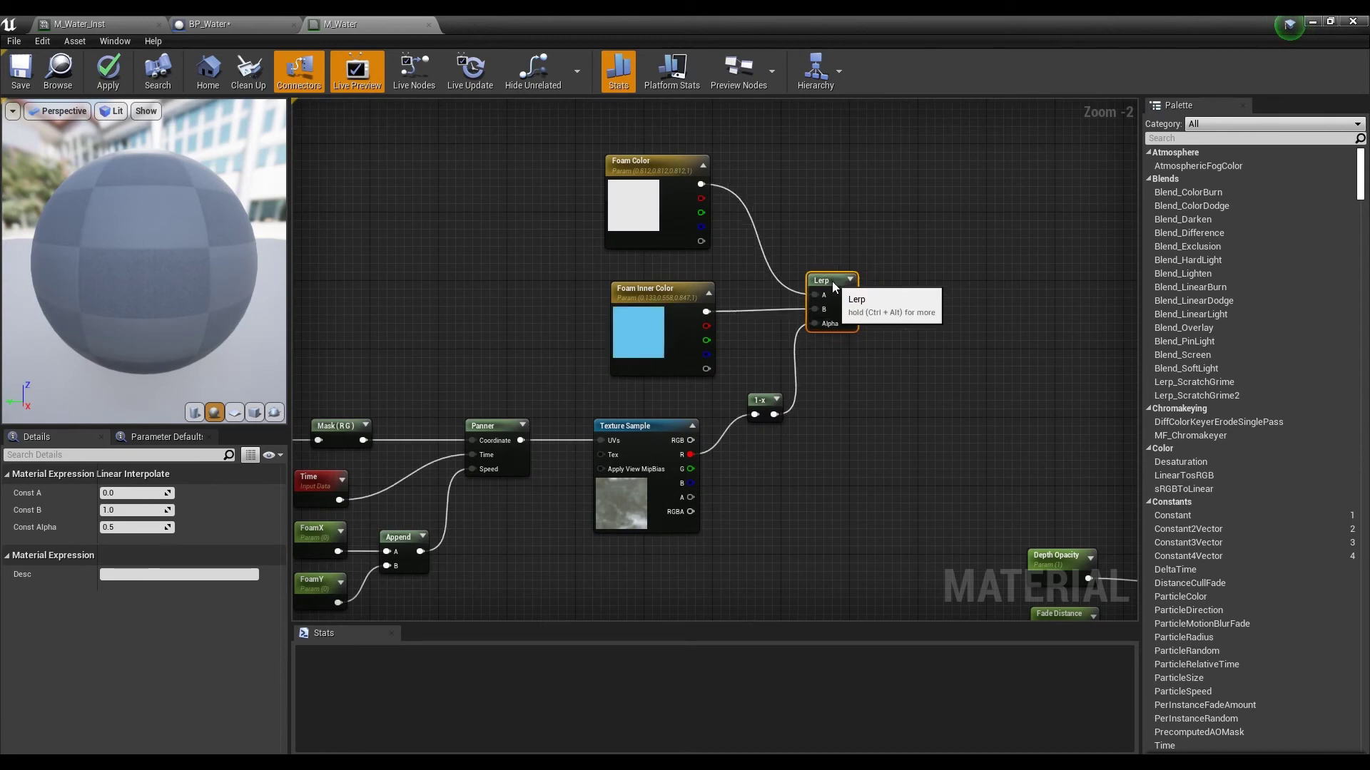
{"action": "scroll", "coordinate": [833, 285], "scroll_direction": "down", "scroll_amount": 2}
Feed the foam colour Lerp output into the intersection Lerp's input.
{"action": "right_click_drag", "start_coordinate": [878, 300], "coordinate": [771, 189]}
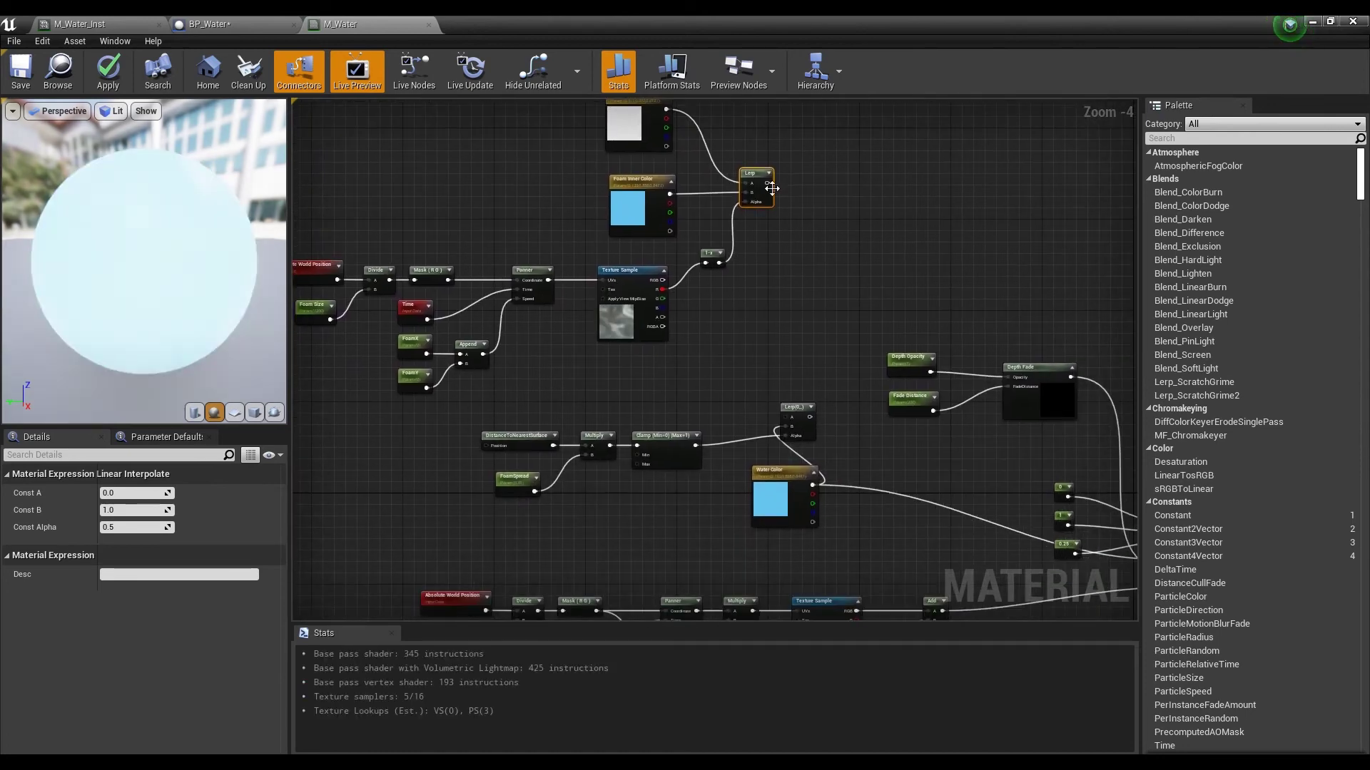
{"action": "mouse_move", "coordinate": [771, 189]}
{"action": "left_mouse_down"}
{"action": "mouse_move", "coordinate": [785, 415]}
{"action": "mouse_move", "coordinate": [840, 415]}
{"action": "left_mouse_up"}
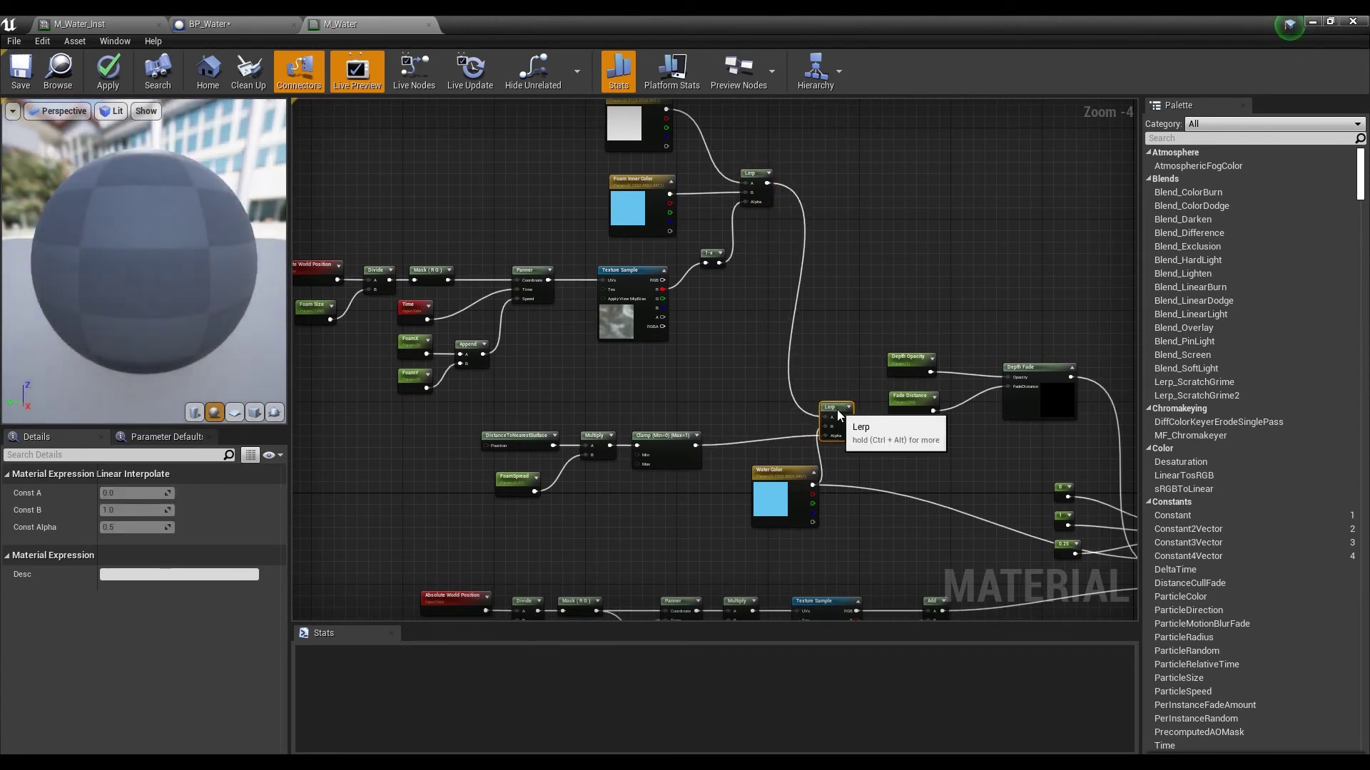
{"action": "right_click_drag", "start_coordinate": [951, 466], "coordinate": [773, 353]}
Wire the intersection Lerp result into the material's Base Color, replacing the old connection.
{"action": "left_click_drag", "start_coordinate": [668, 299], "coordinate": [978, 441]}
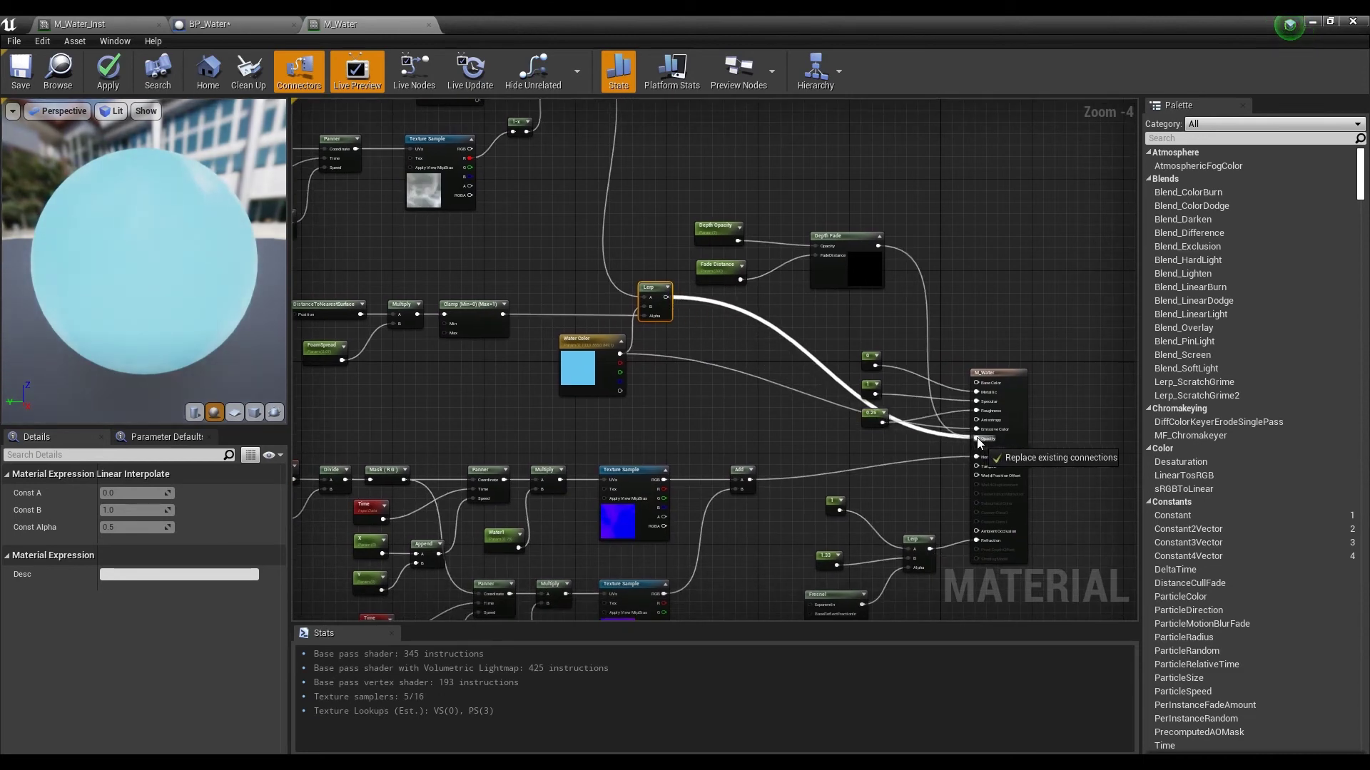
{"action": "left_click_drag", "start_coordinate": [978, 441], "coordinate": [979, 438]}
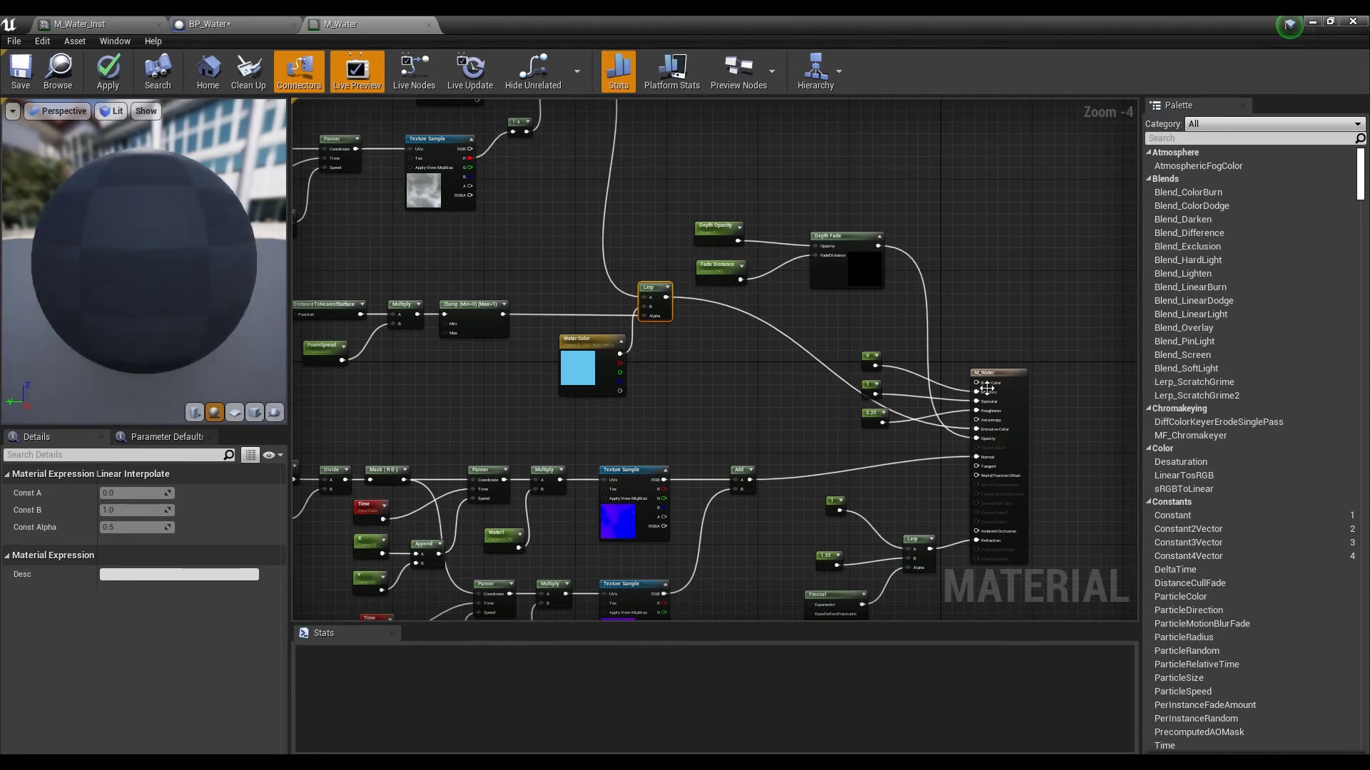
{"action": "right_click_drag", "start_coordinate": [515, 241], "coordinate": [741, 369]}
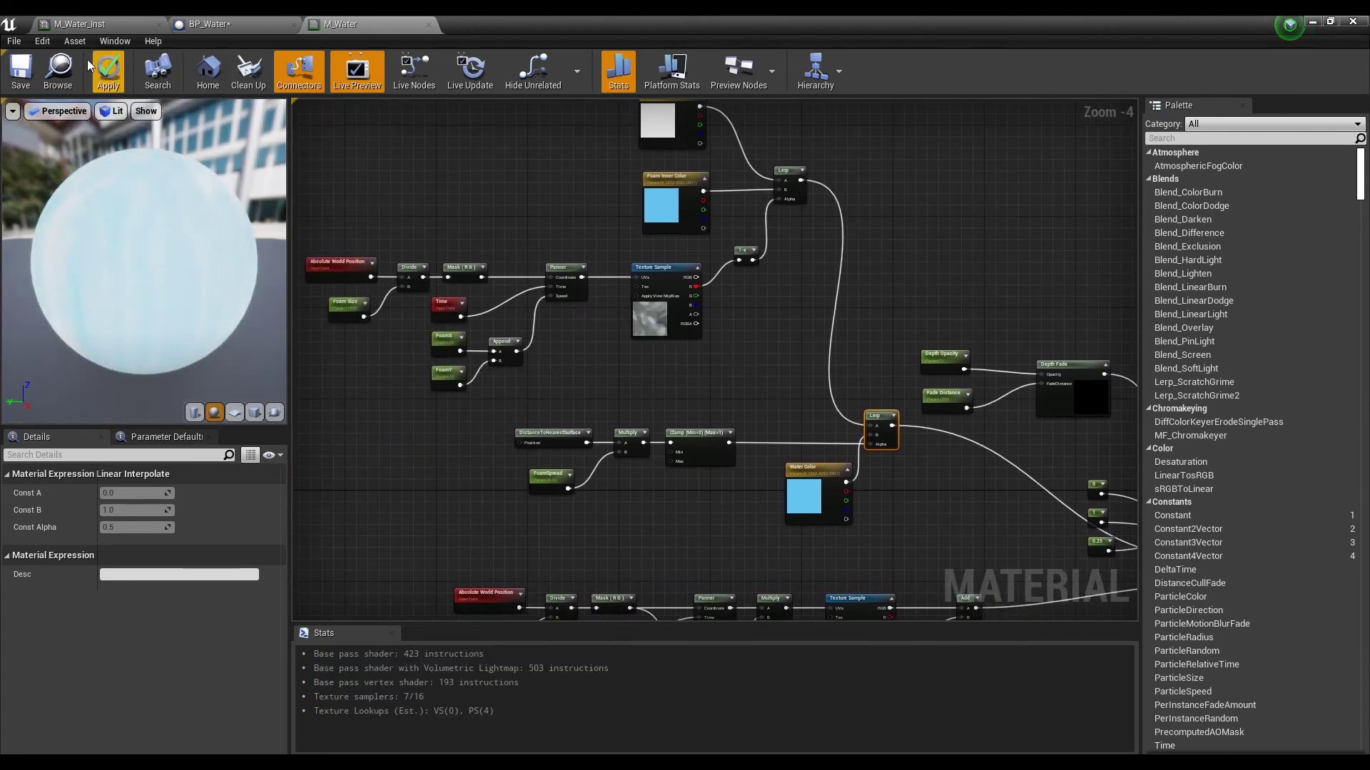
Save the water material and move the large sphere along X so foam shows at the waterline.
{"action": "left_click", "coordinate": [21, 72]}
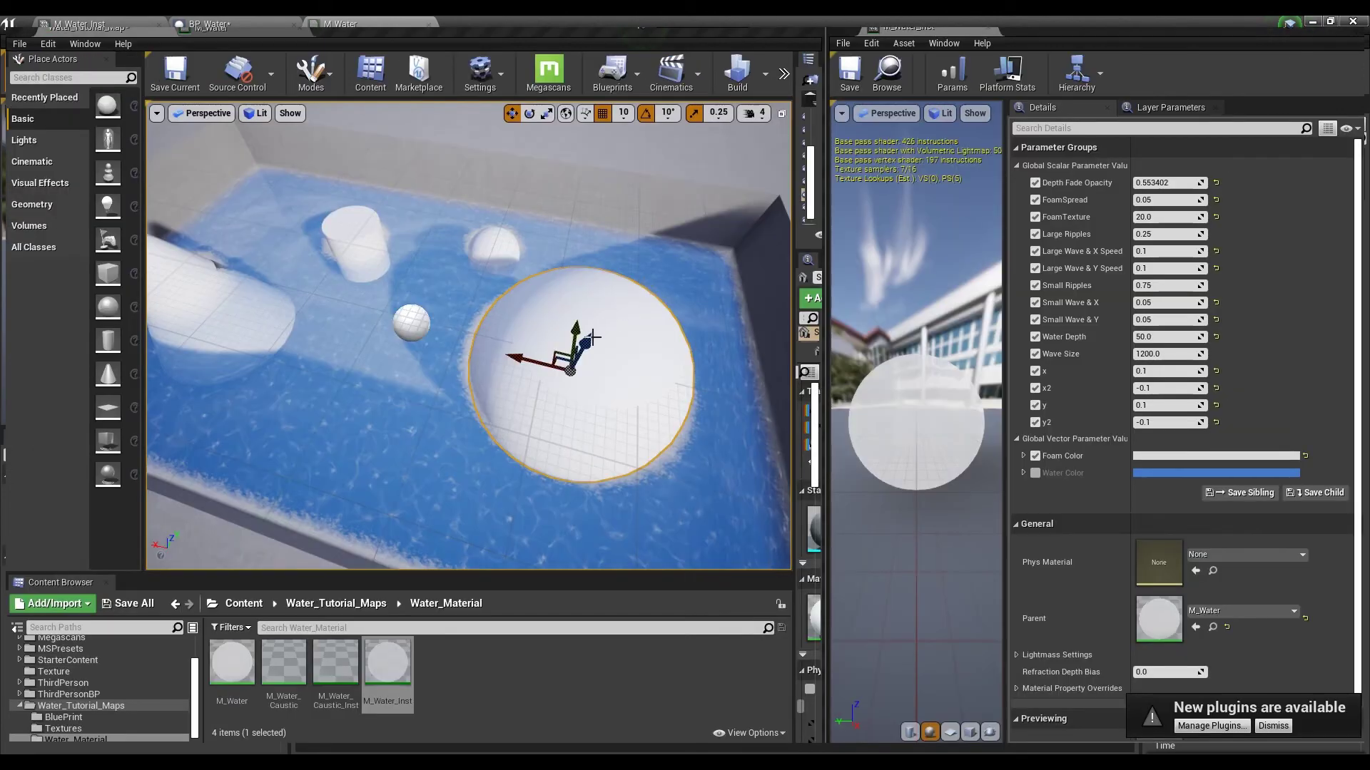
{"action": "left_click_drag", "start_coordinate": [530, 361], "coordinate": [566, 378]}
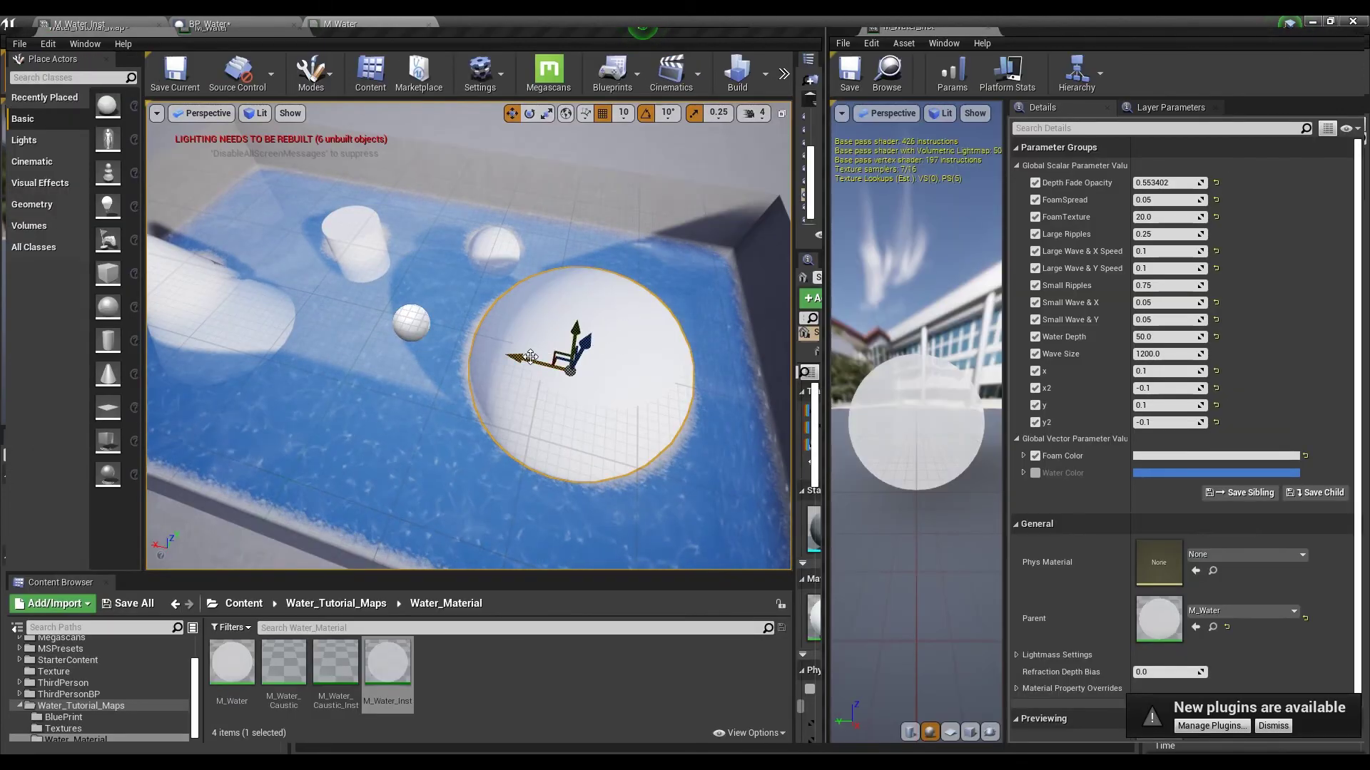